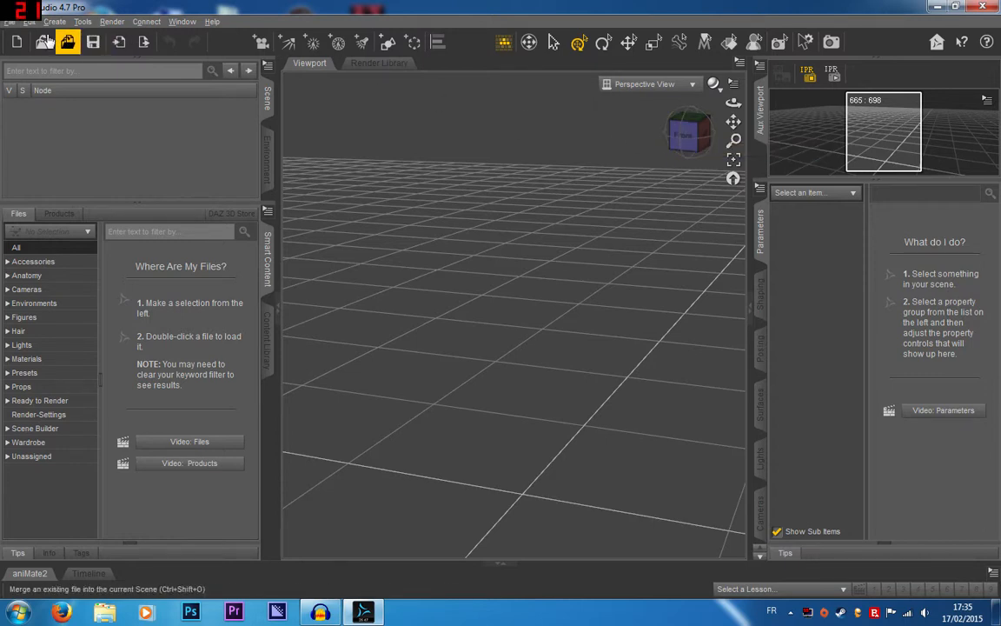
Step: Create a 1 m cube primitive with 1 division at the world center
{"action": "left_click", "coordinate": [387, 42]}
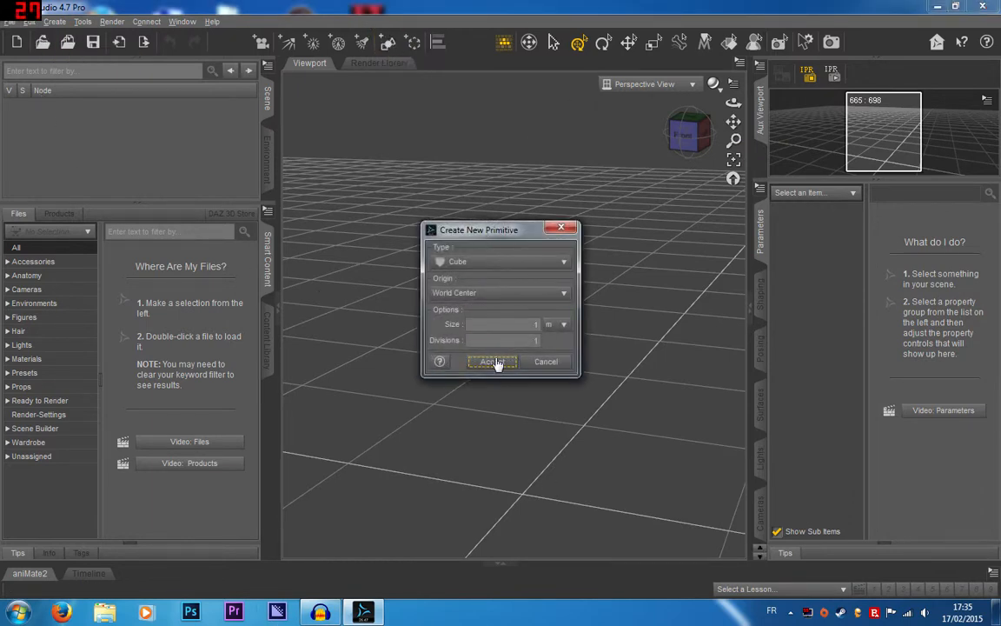
{"action": "left_click", "coordinate": [491, 362]}
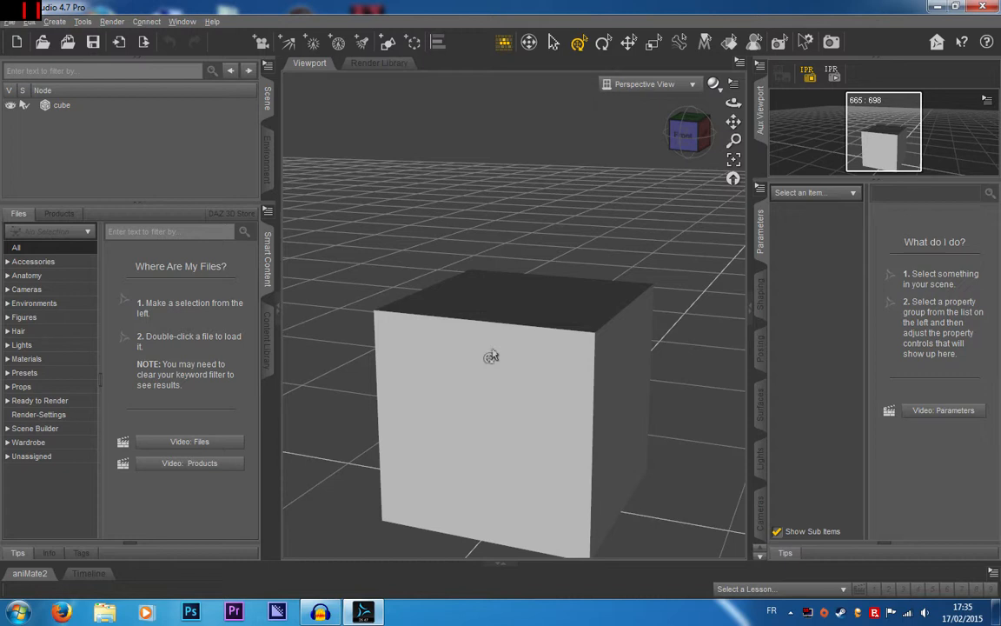
{"action": "left_click", "coordinate": [30, 21]}
{"action": "mouse_move", "coordinate": [104, 130]}
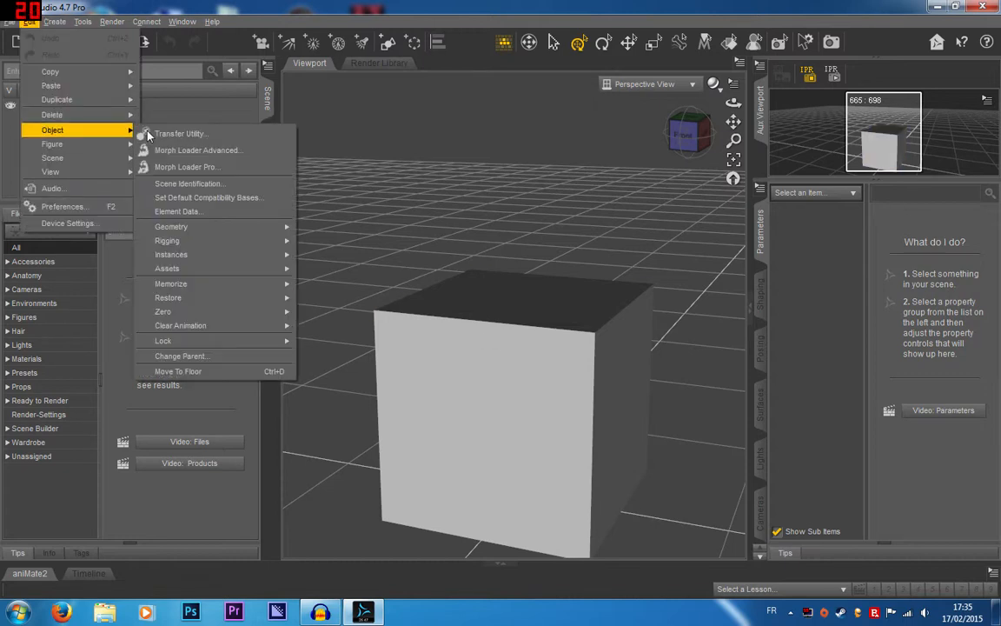
{"action": "mouse_move", "coordinate": [257, 235]}
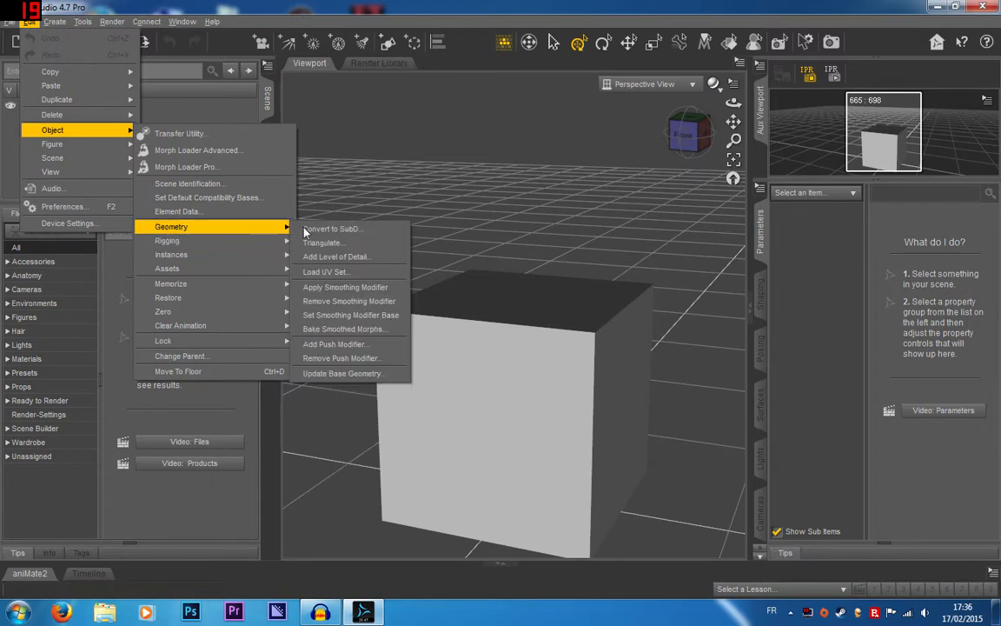
{"action": "left_click", "coordinate": [406, 188]}
{"action": "left_click", "coordinate": [684, 137]}
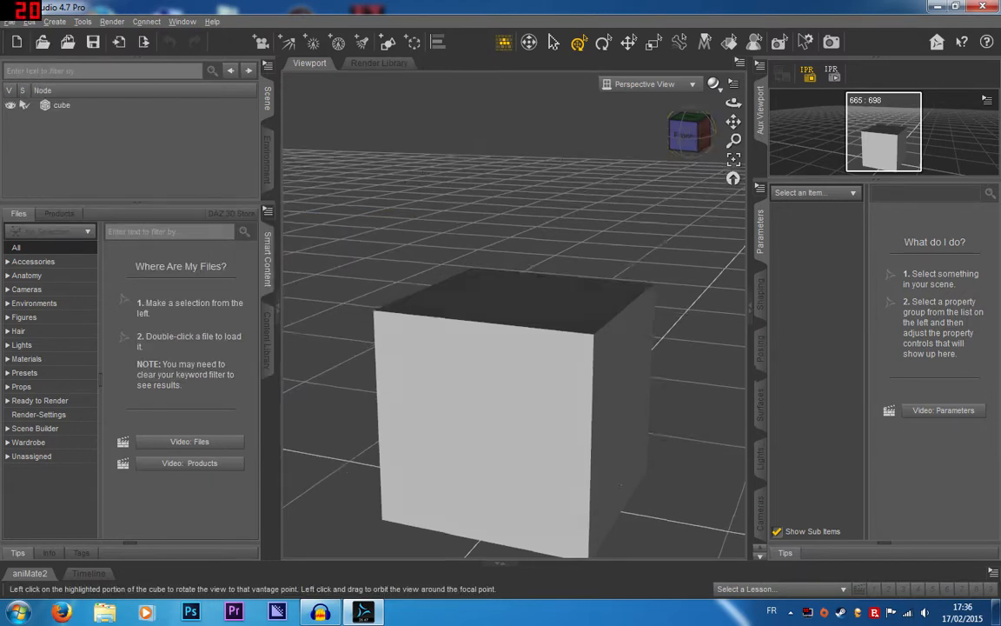
{"action": "left_click_drag", "start_coordinate": [689, 136], "coordinate": [756, 122]}
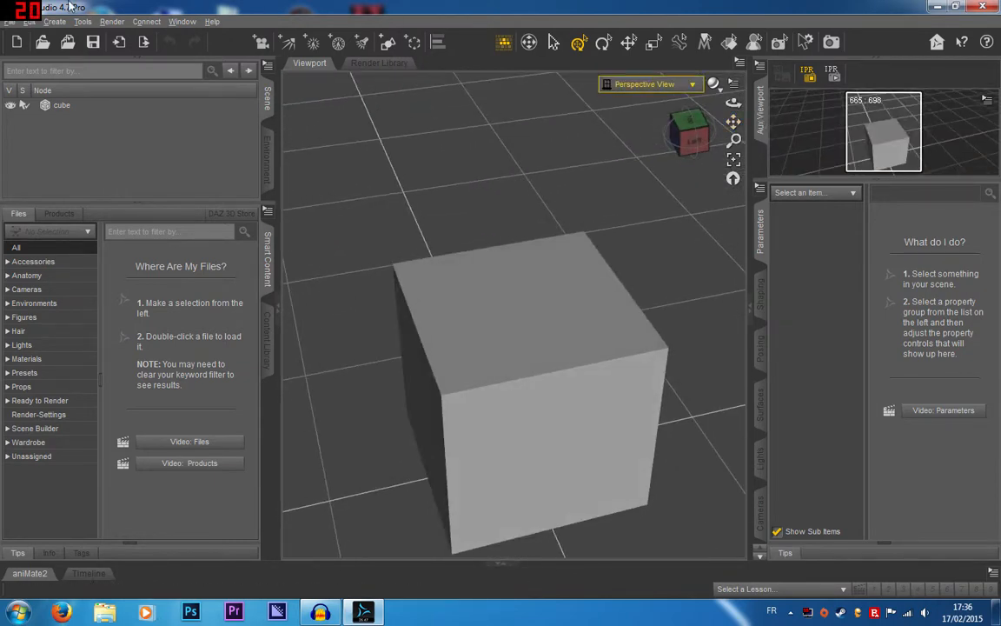
{"action": "left_click", "coordinate": [54, 23]}
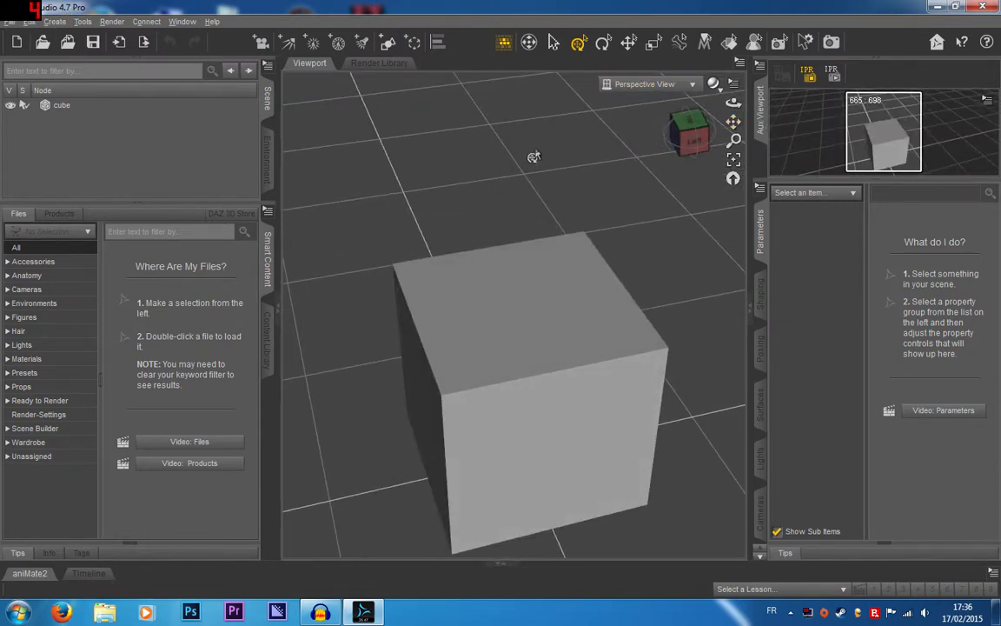
{"action": "left_click_drag", "start_coordinate": [693, 139], "coordinate": [699, 68]}
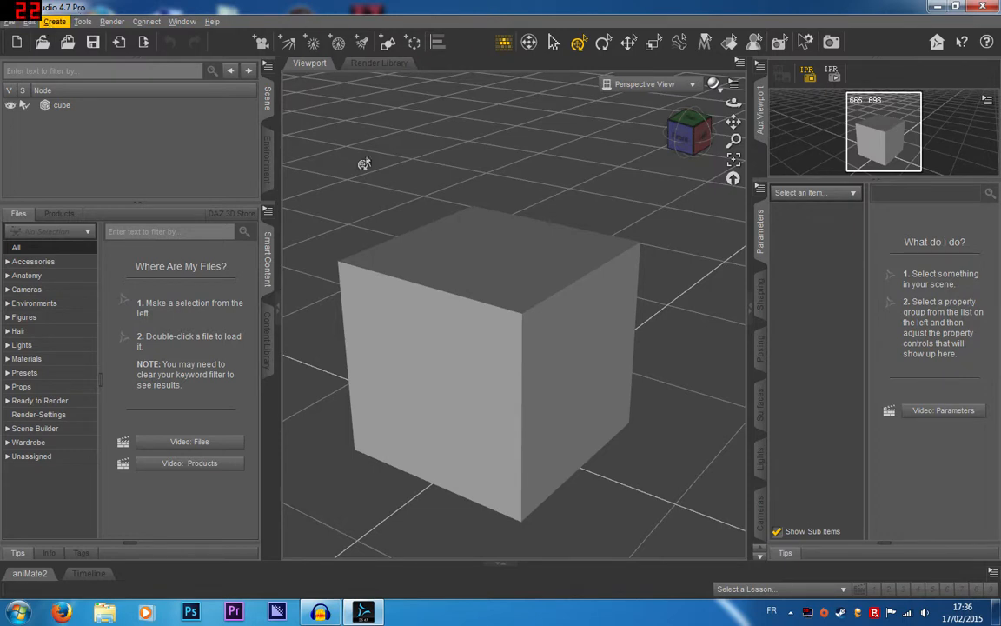
Step: Add a D-Former to the cube under its default name and select the D-Former's field in the scene
{"action": "left_click", "coordinate": [510, 264]}
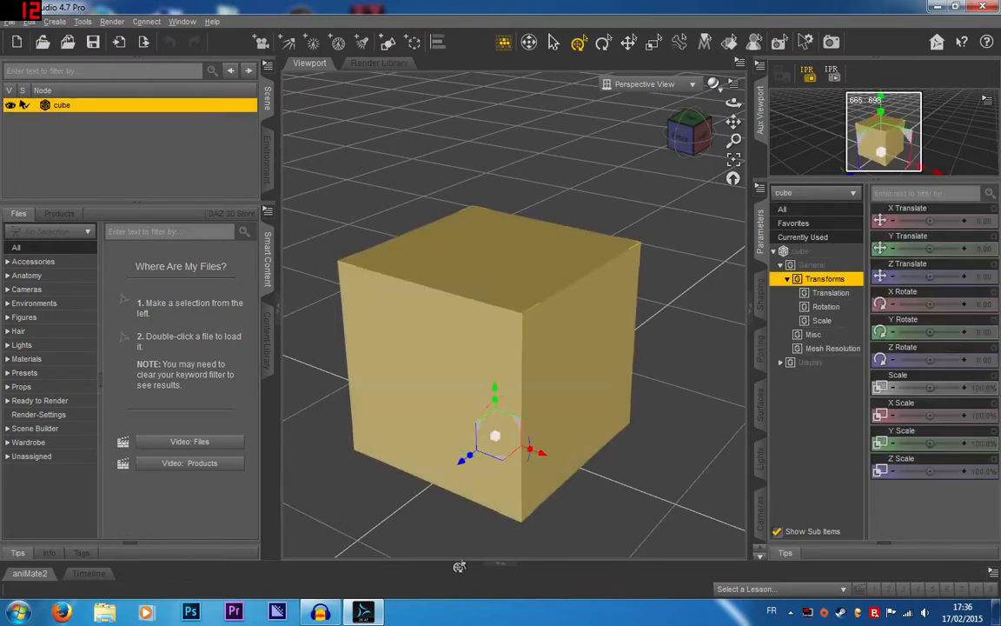
{"action": "left_click", "coordinate": [30, 22]}
{"action": "left_click", "coordinate": [54, 22]}
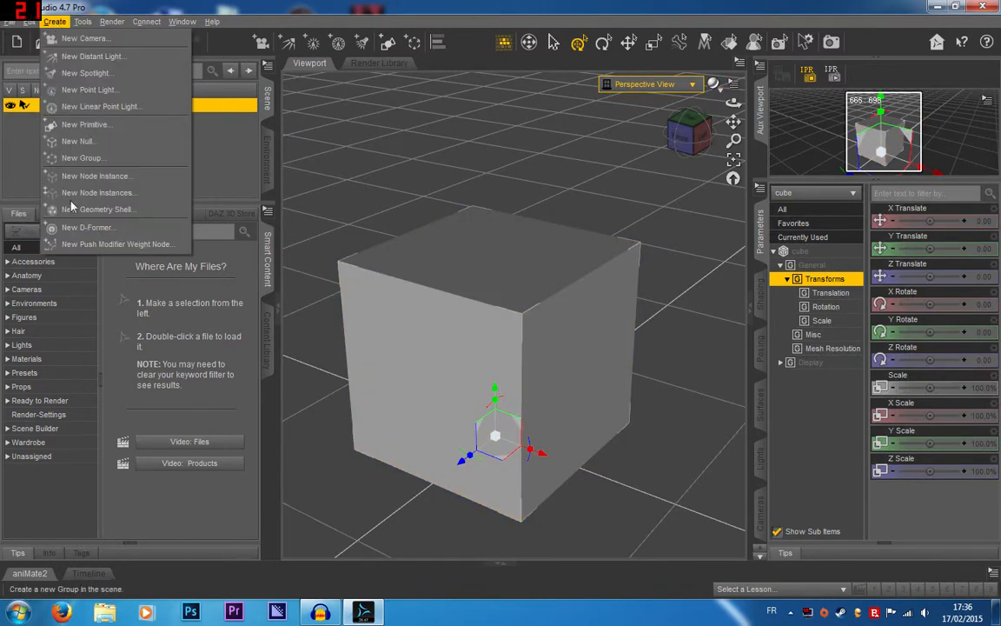
{"action": "left_click", "coordinate": [84, 227]}
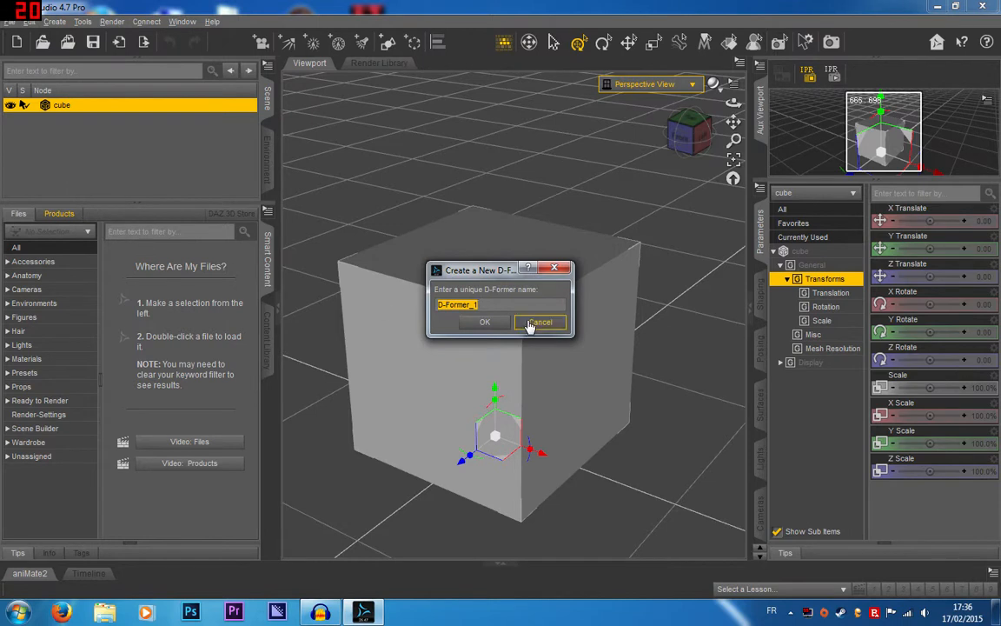
{"action": "left_click", "coordinate": [490, 320]}
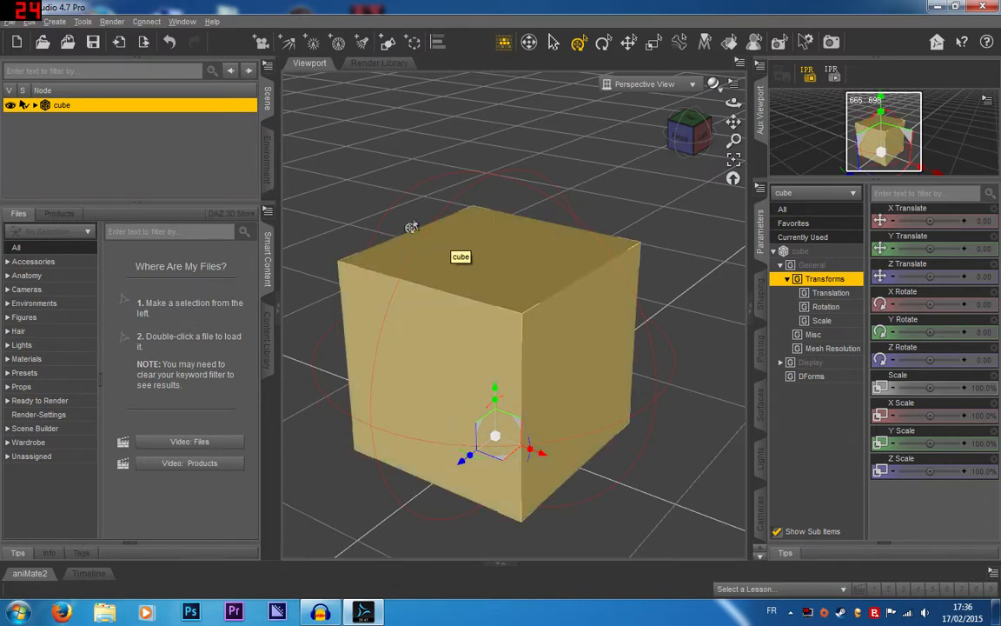
{"action": "left_click", "coordinate": [34, 105]}
{"action": "left_click", "coordinate": [69, 133]}
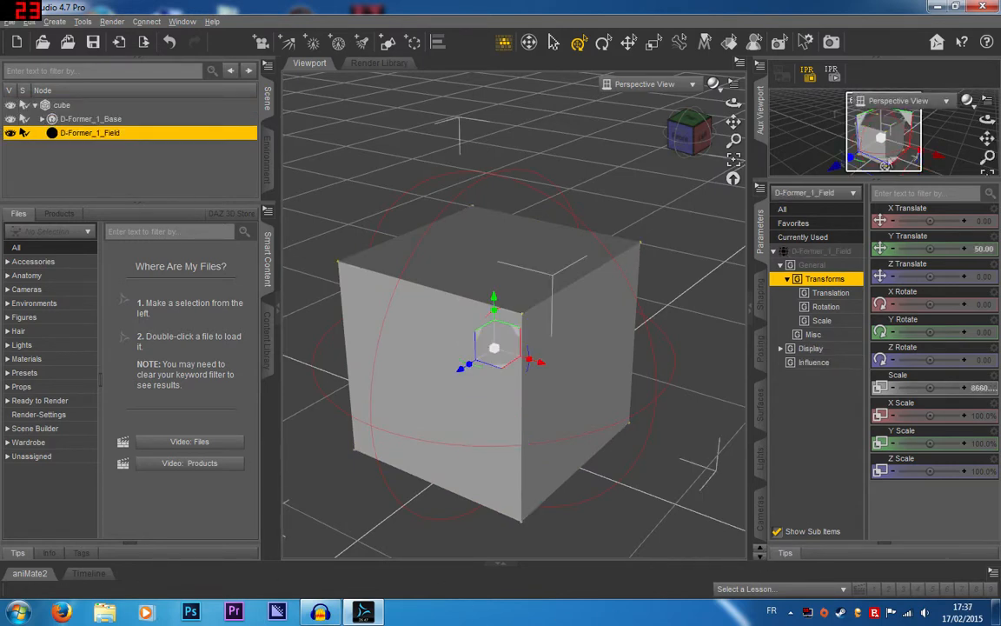
Step: Switch the viewport to Wireframe display and examine the cube and its D-Former field from several angles
{"action": "left_click", "coordinate": [689, 135]}
{"action": "left_click_drag", "start_coordinate": [689, 134], "coordinate": [993, 125]}
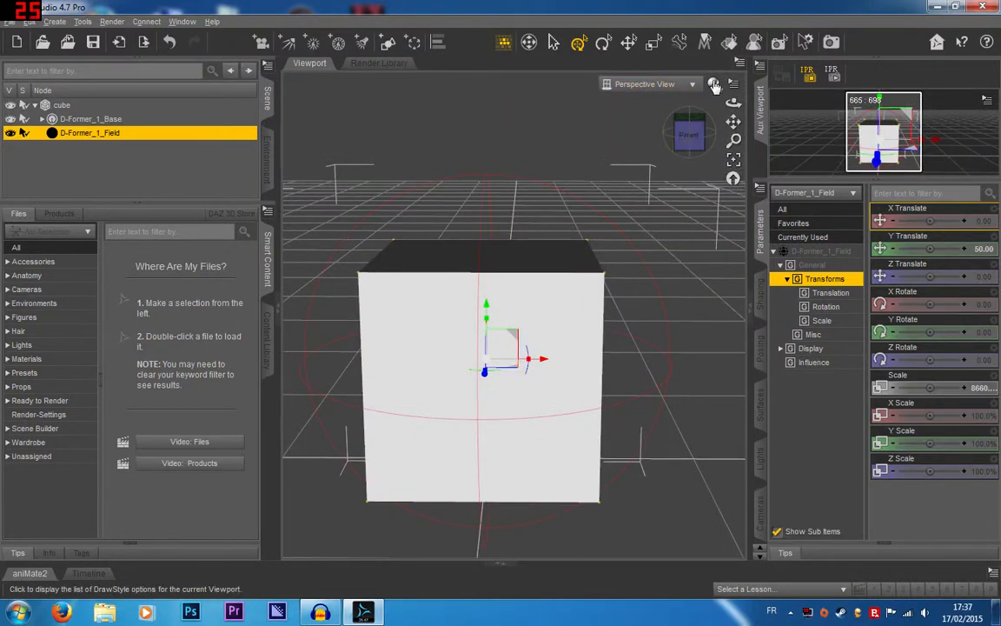
{"action": "left_click", "coordinate": [713, 83]}
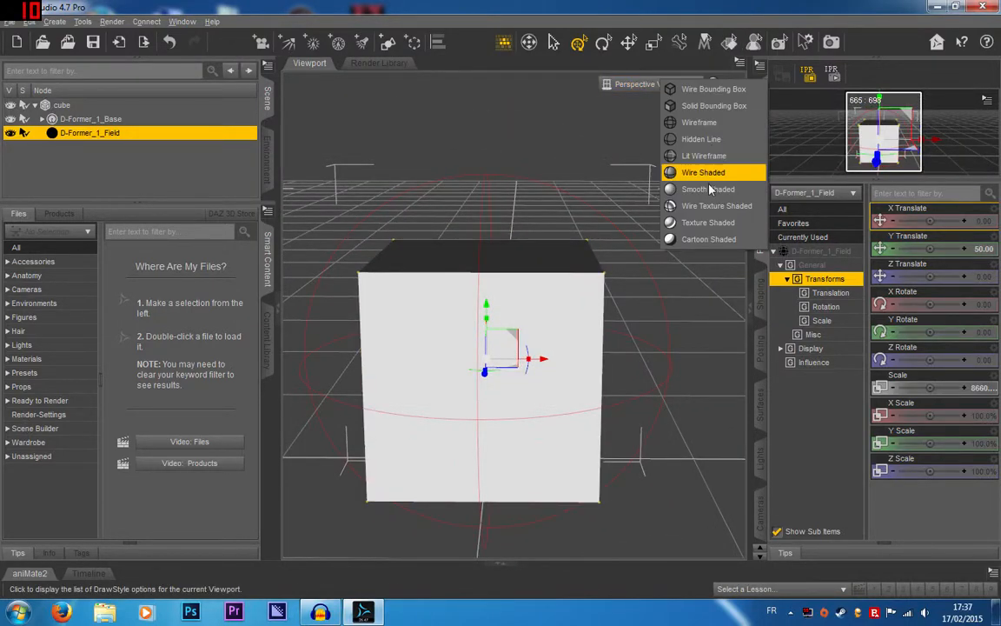
{"action": "left_click", "coordinate": [699, 122]}
{"action": "left_click_drag", "start_coordinate": [689, 133], "coordinate": [653, 146]}
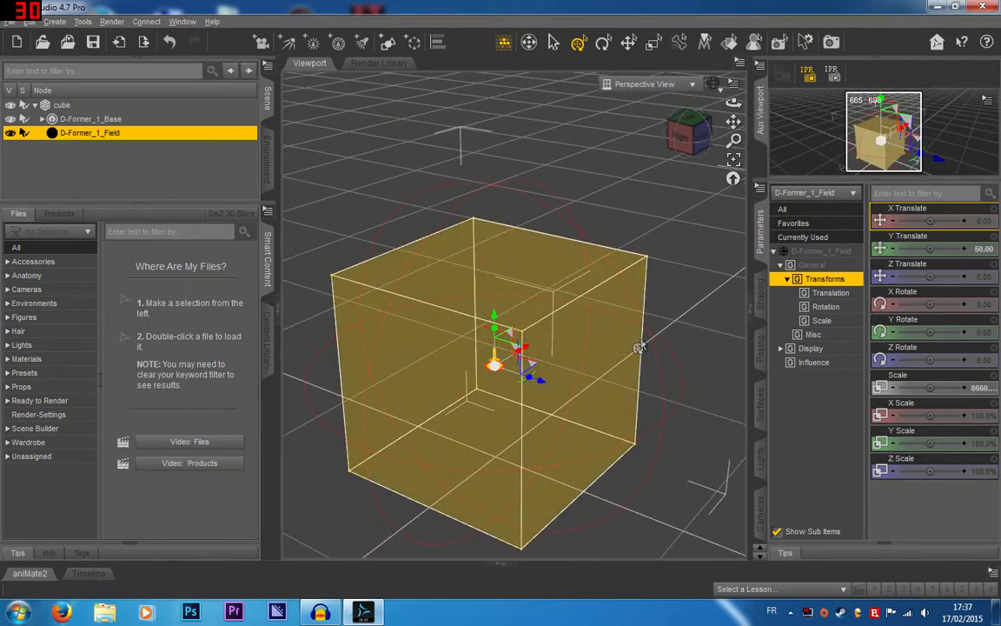
{"action": "left_click_drag", "start_coordinate": [663, 182], "coordinate": [574, 278]}
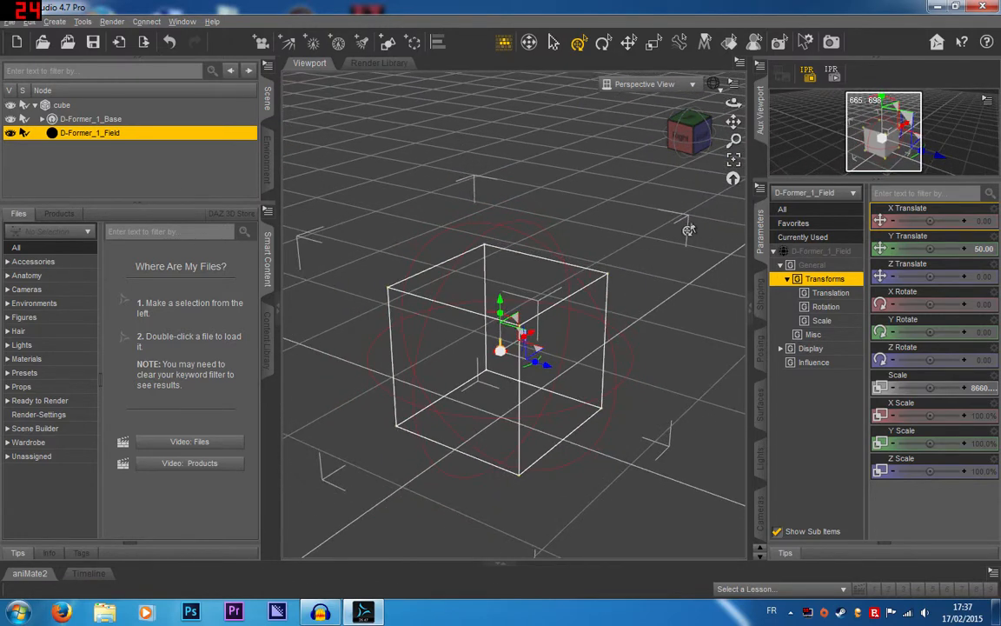
{"action": "left_click_drag", "start_coordinate": [698, 126], "coordinate": [456, 165]}
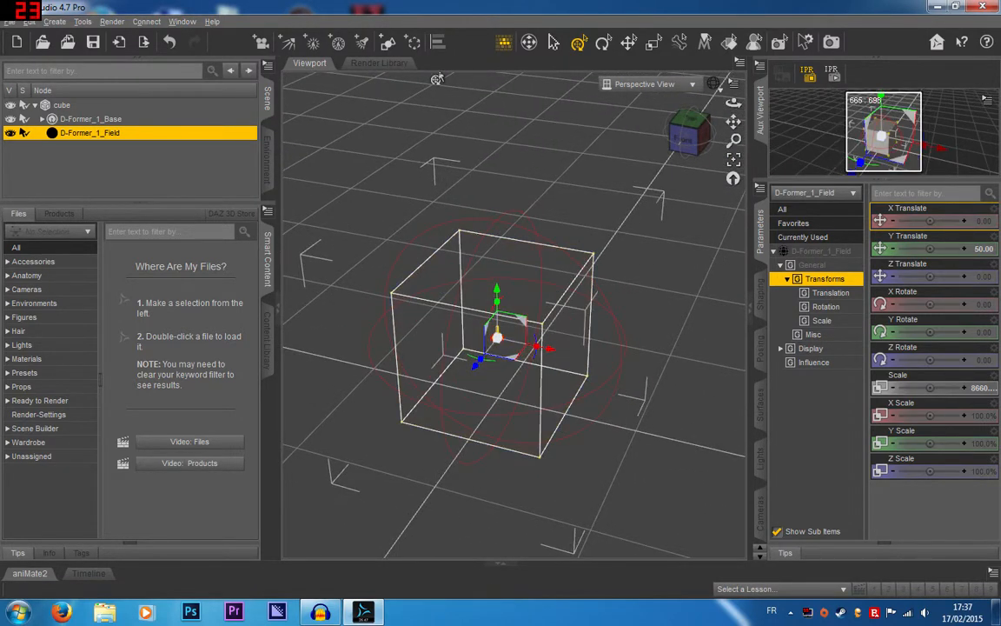
{"action": "left_click", "coordinate": [29, 21]}
{"action": "mouse_move", "coordinate": [167, 133]}
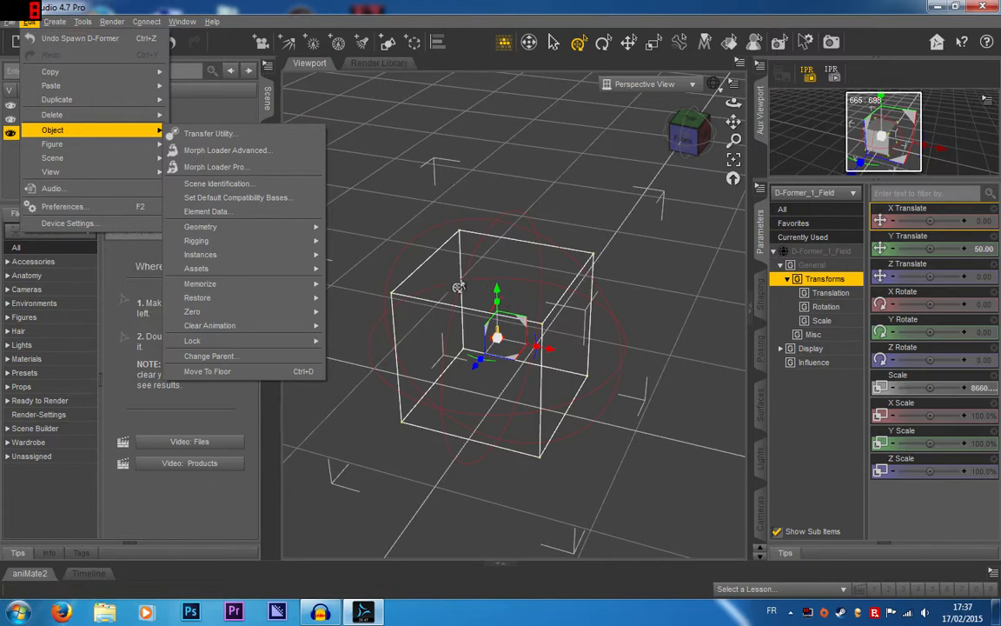
{"action": "mouse_move", "coordinate": [305, 230]}
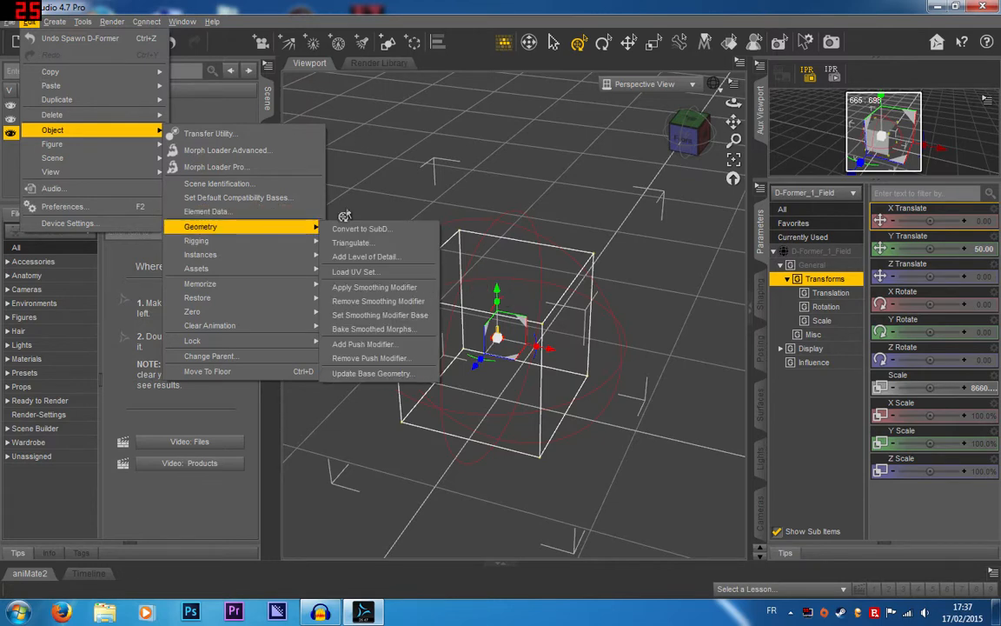
{"action": "left_click", "coordinate": [599, 163]}
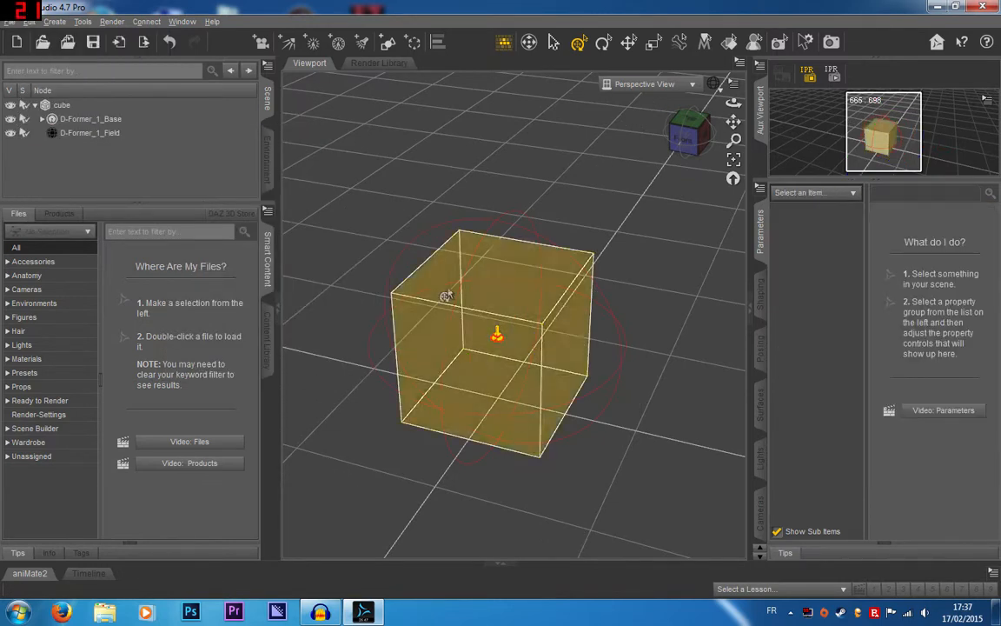
Step: Delete the cube together with its D-Former and return the viewport to a shaded display style
{"action": "left_click", "coordinate": [458, 333]}
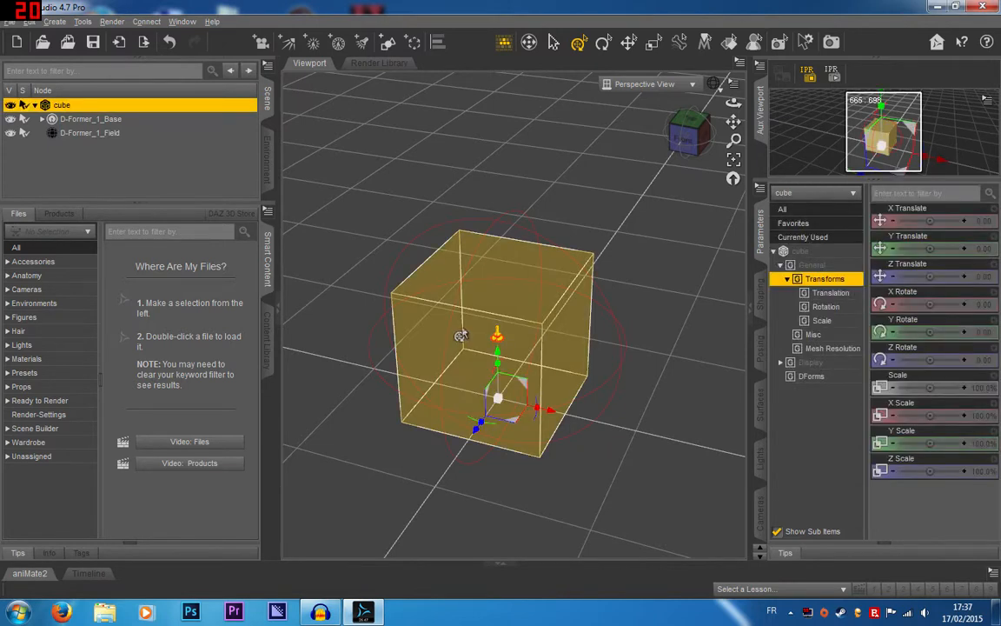
{"action": "key", "text": "Delete"}
{"action": "left_click", "coordinate": [713, 84]}
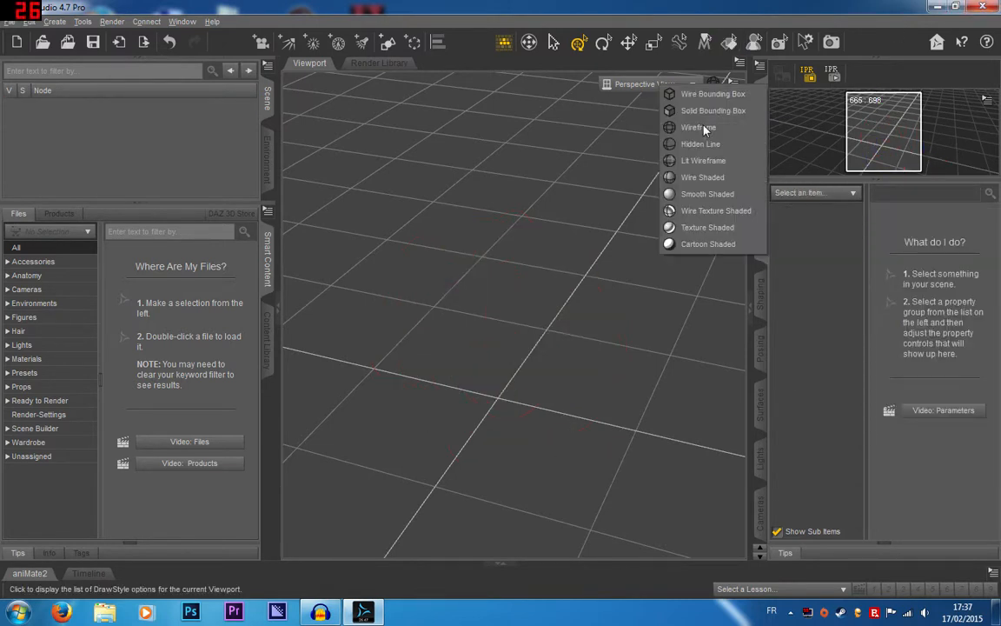
{"action": "left_click", "coordinate": [839, 54]}
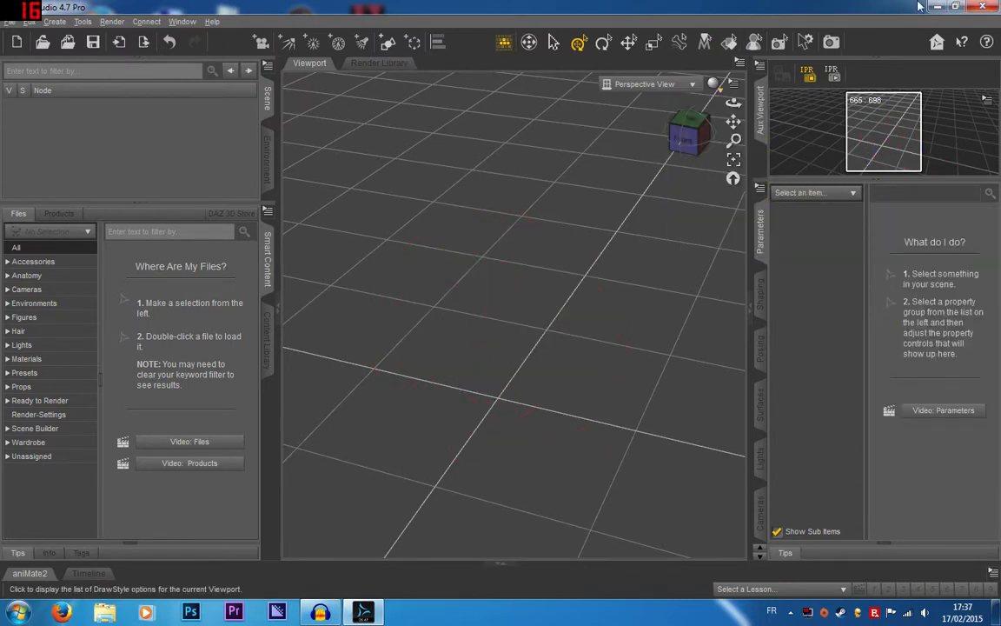
Step: Close DAZ Studio, launch it again from the desktop and dismiss the Welcome window
{"action": "left_click", "coordinate": [983, 6]}
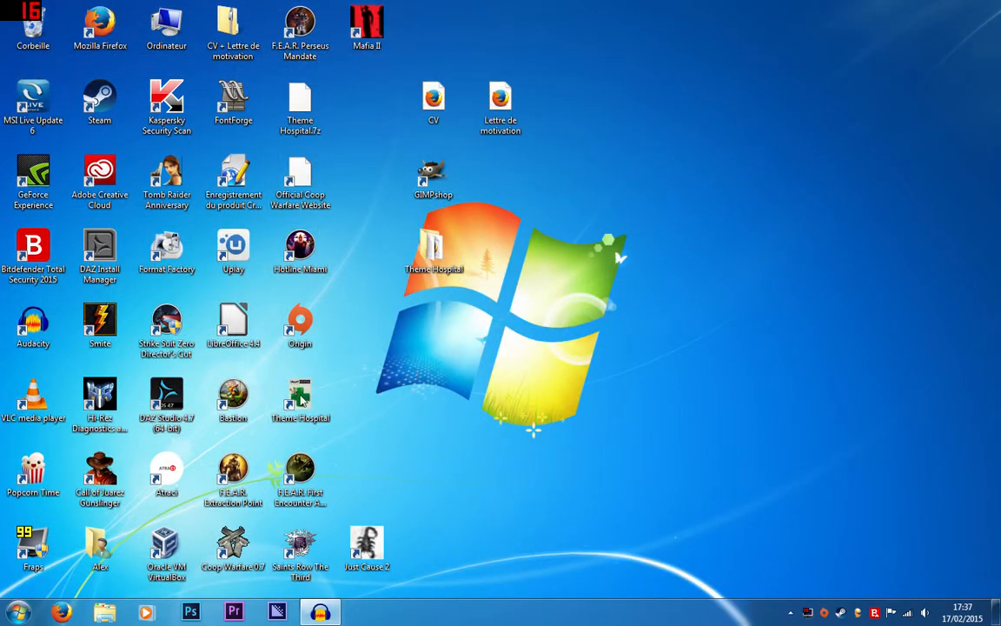
{"action": "double_click", "coordinate": [173, 398]}
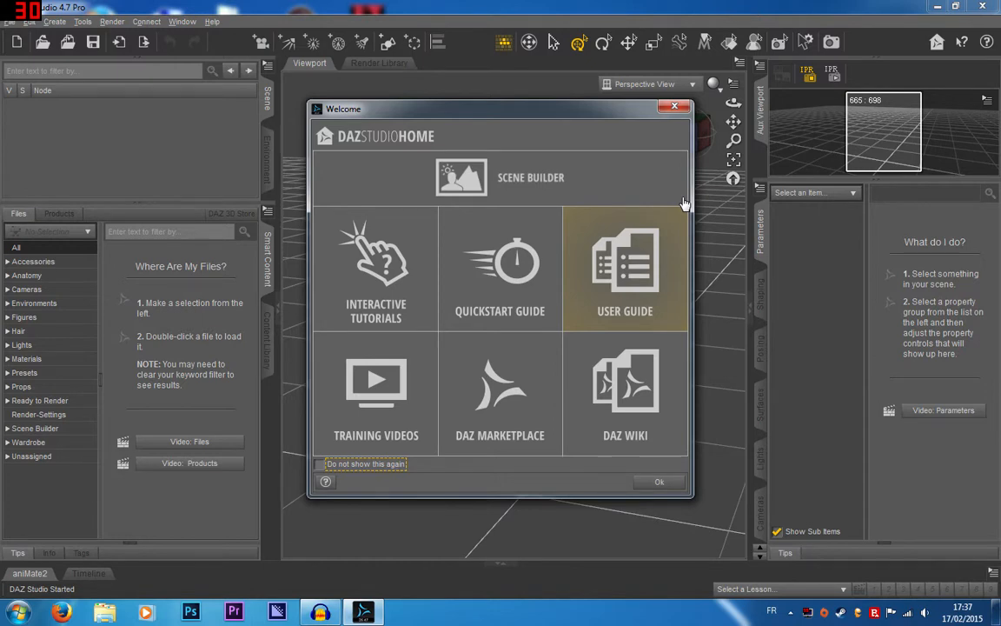
{"action": "left_click", "coordinate": [674, 106]}
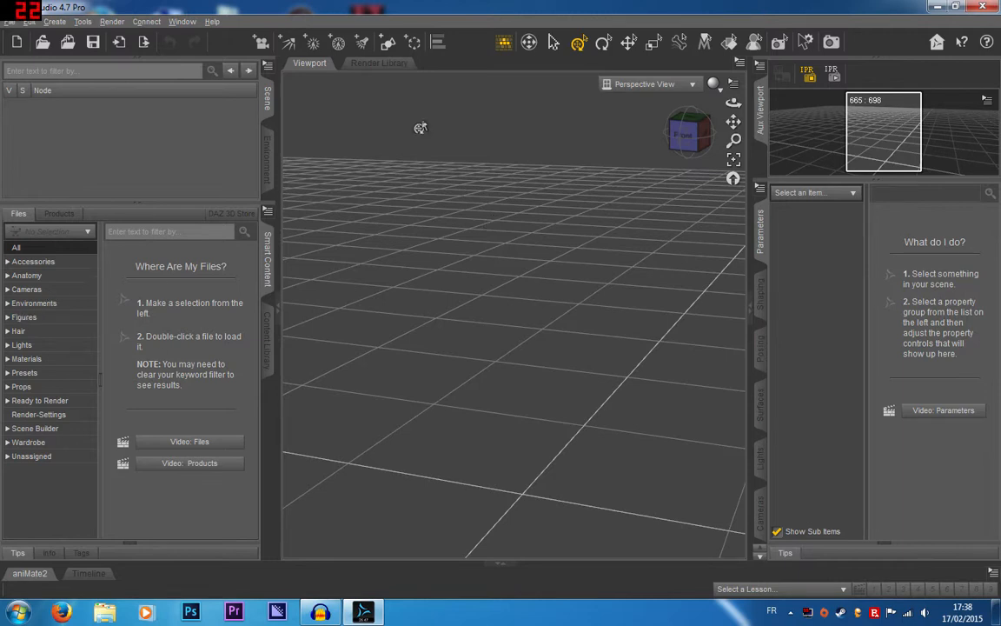
Step: Load the Genesis figure into the empty scene and select its left collar
{"action": "left_click", "coordinate": [35, 317]}
{"action": "double_click", "coordinate": [195, 252]}
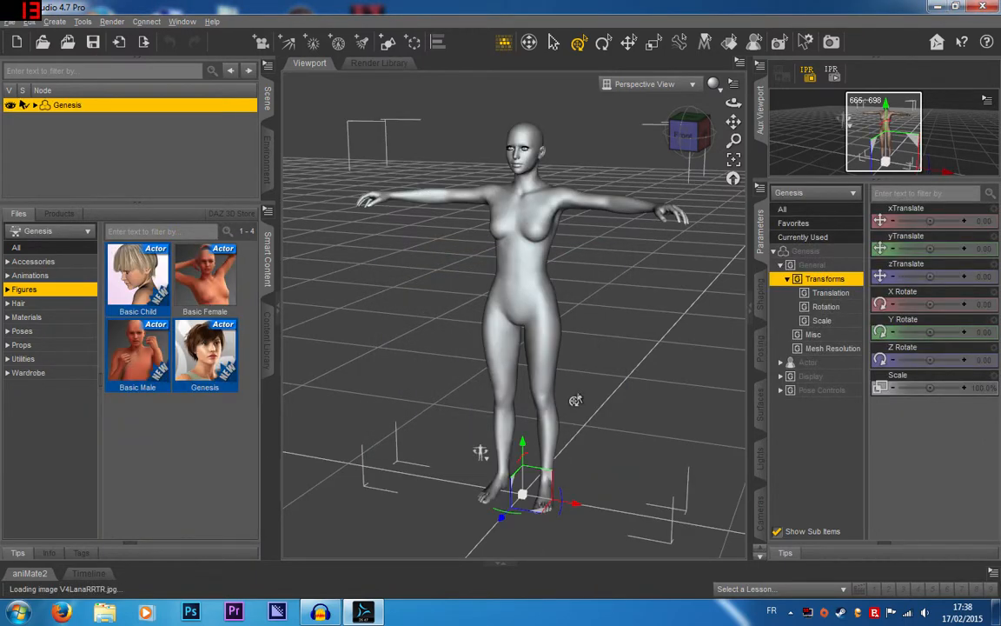
{"action": "left_click", "coordinate": [534, 208]}
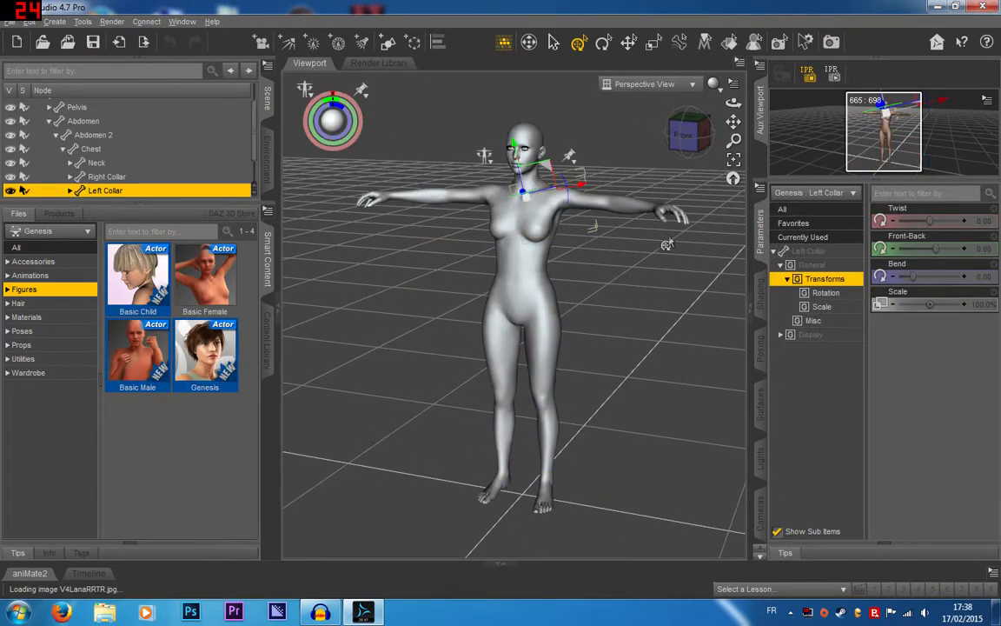
Step: Display the Genesis figure in Wireframe style and examine its mesh from above and from the front
{"action": "left_click", "coordinate": [712, 83]}
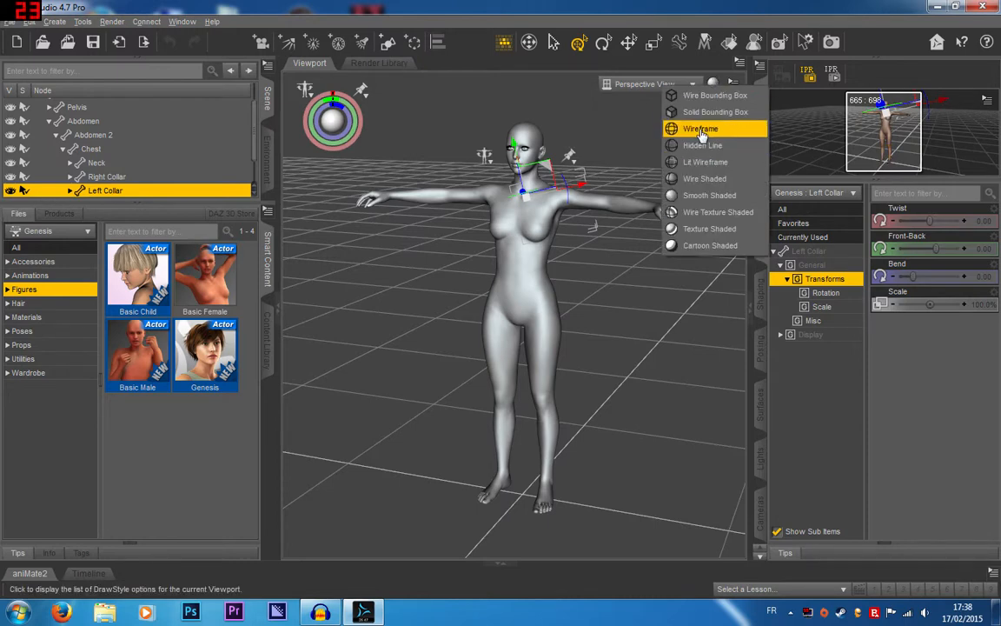
{"action": "left_click", "coordinate": [702, 130]}
{"action": "left_click", "coordinate": [687, 132]}
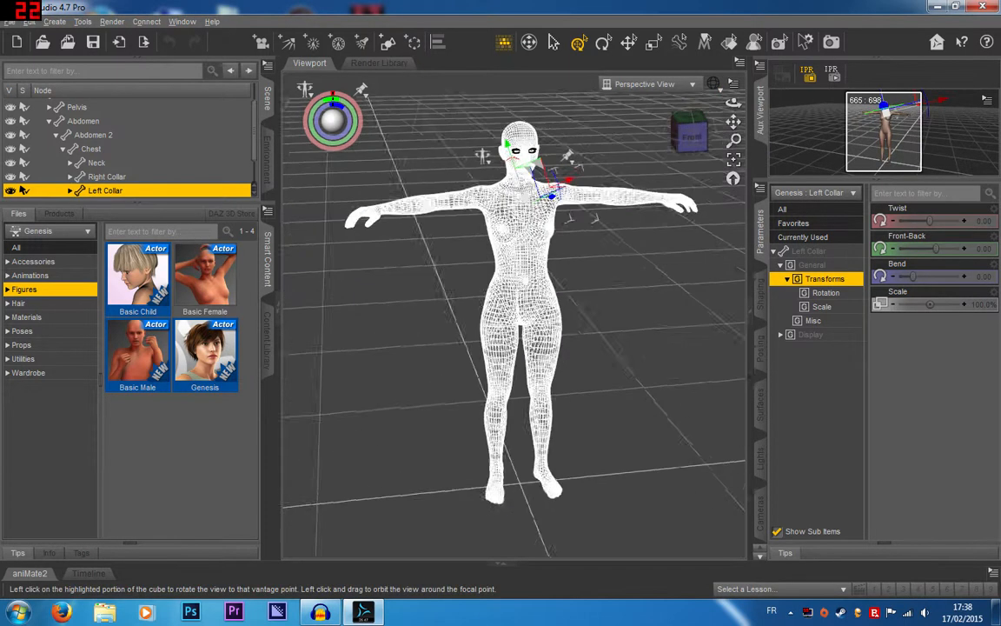
{"action": "left_click_drag", "start_coordinate": [689, 133], "coordinate": [686, 195]}
{"action": "left_click", "coordinate": [689, 137]}
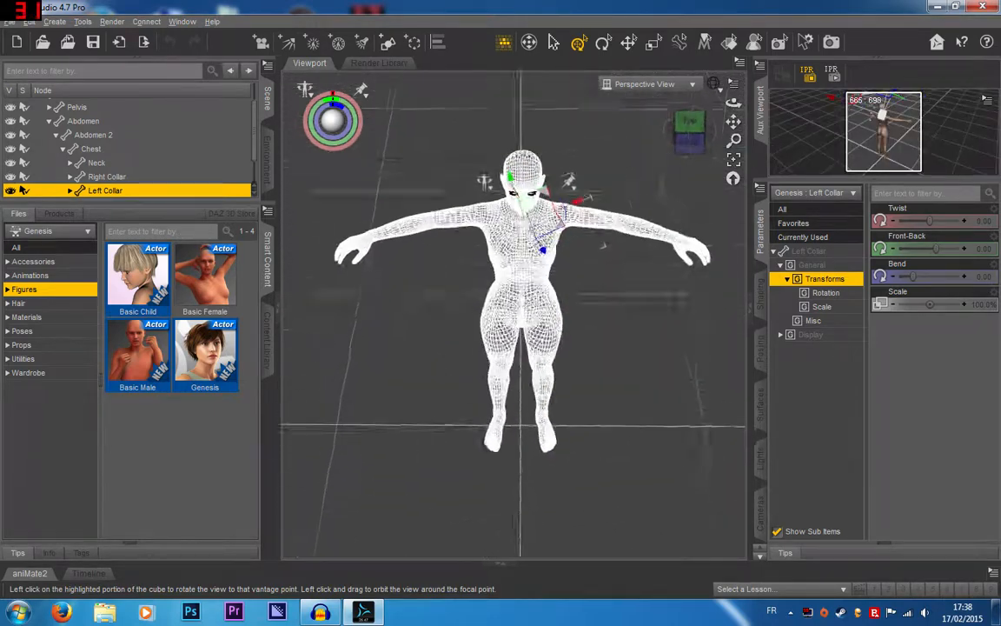
{"action": "left_click_drag", "start_coordinate": [688, 137], "coordinate": [692, 113]}
{"action": "scroll", "coordinate": [621, 223], "scroll_direction": "up", "scroll_amount": 4}
{"action": "scroll", "coordinate": [625, 204], "scroll_direction": "down", "scroll_amount": 3}
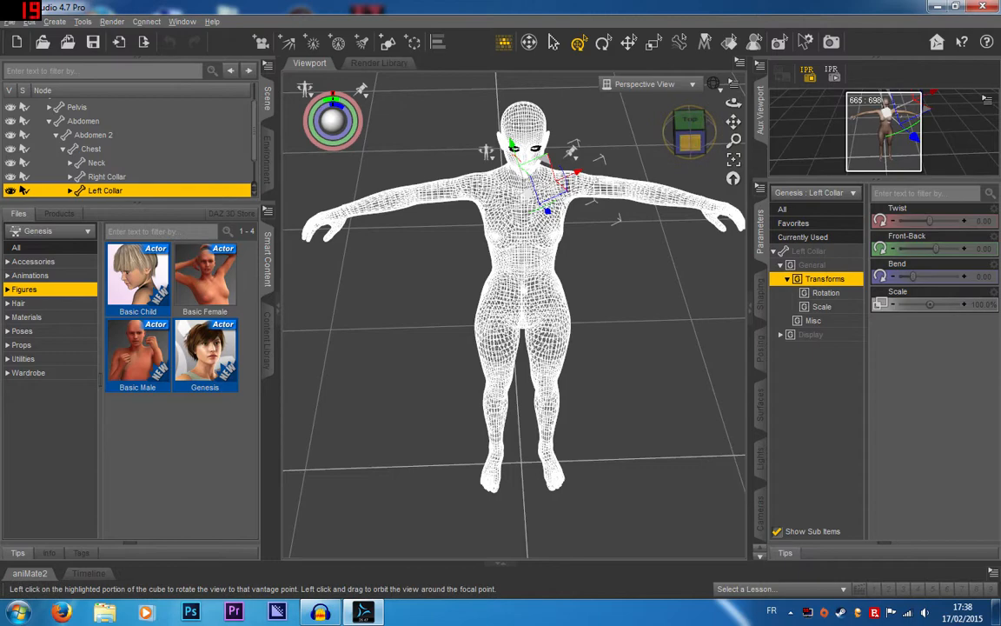
{"action": "mouse_move", "coordinate": [689, 146]}
{"action": "left_mouse_down"}
{"action": "mouse_move", "coordinate": [634, 130]}
{"action": "mouse_move", "coordinate": [690, 144]}
{"action": "left_mouse_up"}
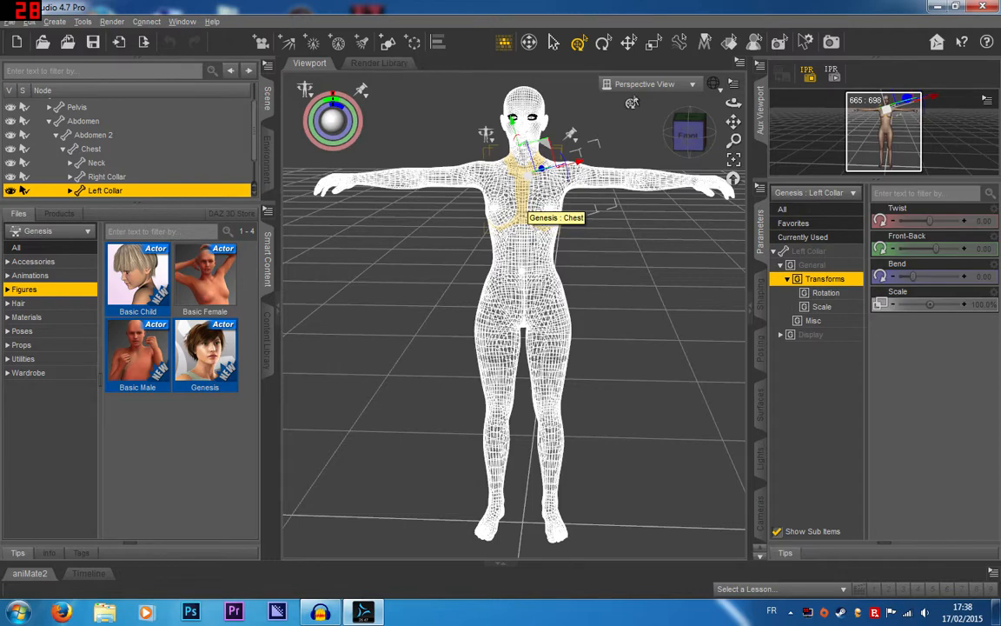
{"action": "left_click_drag", "start_coordinate": [733, 122], "coordinate": [715, 161]}
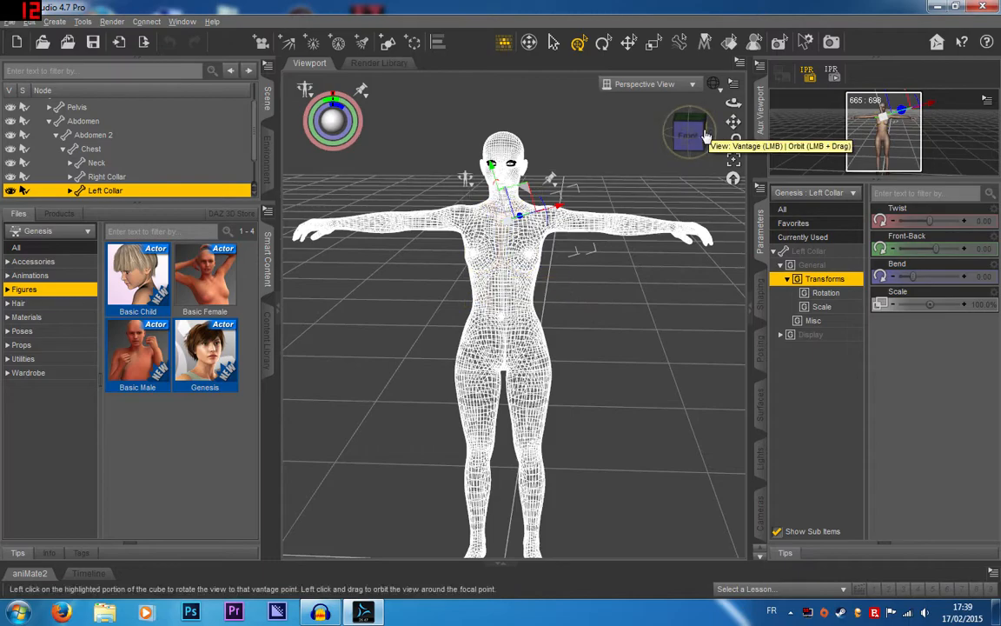
Step: Create a 1 m cube primitive with 1 division at the world center, around the Genesis figure
{"action": "mouse_move", "coordinate": [702, 134]}
{"action": "left_mouse_down"}
{"action": "mouse_move", "coordinate": [634, 131]}
{"action": "mouse_move", "coordinate": [728, 116]}
{"action": "mouse_move", "coordinate": [656, 132]}
{"action": "mouse_move", "coordinate": [708, 128]}
{"action": "left_mouse_up"}
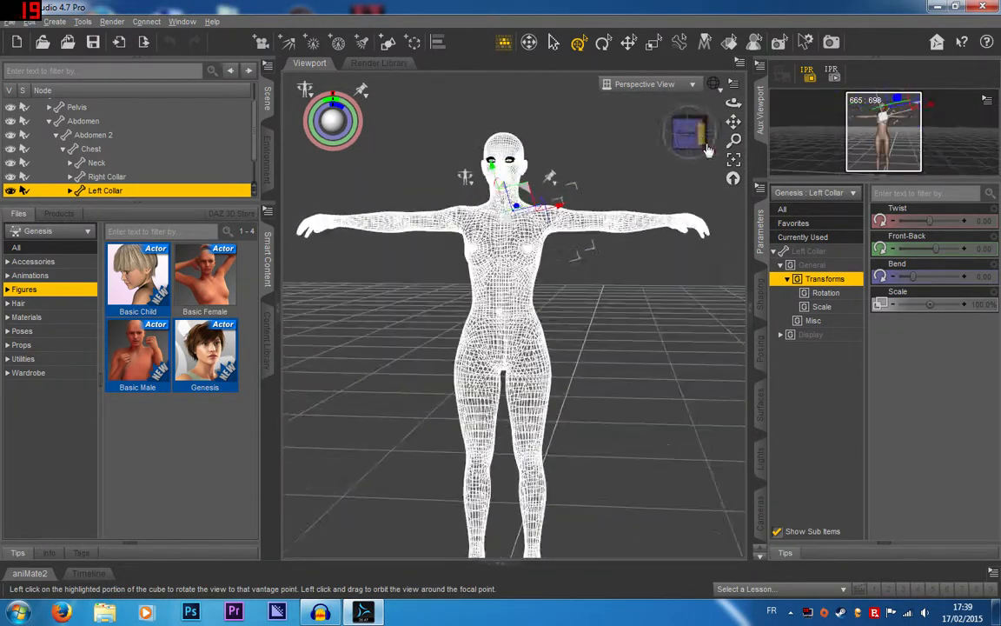
{"action": "left_click", "coordinate": [387, 42]}
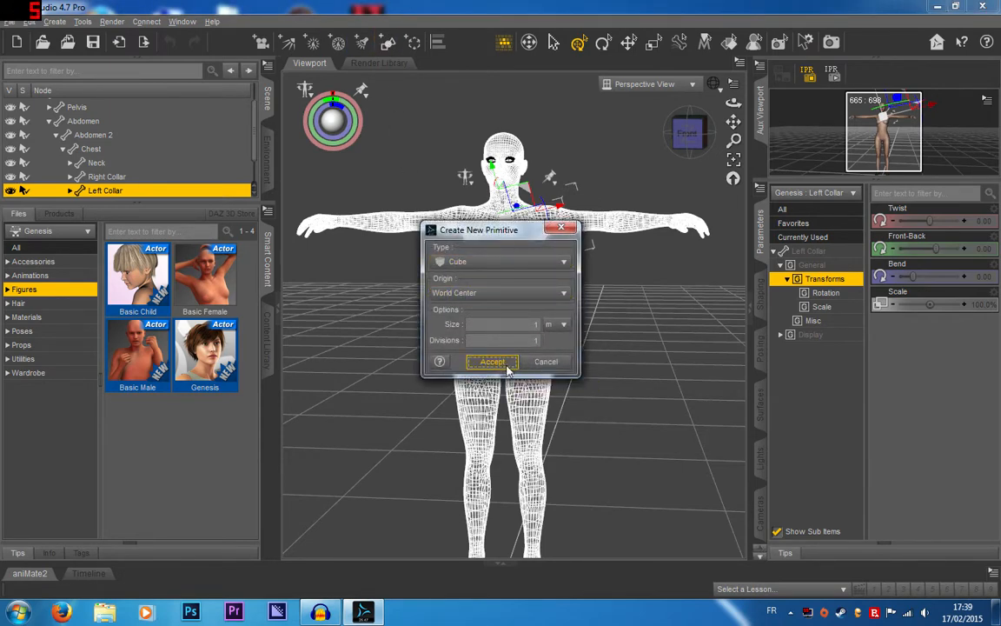
{"action": "left_click", "coordinate": [492, 362]}
{"action": "scroll", "coordinate": [648, 481], "scroll_direction": "down", "scroll_amount": 5}
{"action": "left_click_drag", "start_coordinate": [689, 133], "coordinate": [755, 155]}
{"action": "left_click_drag", "start_coordinate": [532, 209], "coordinate": [583, 290]}
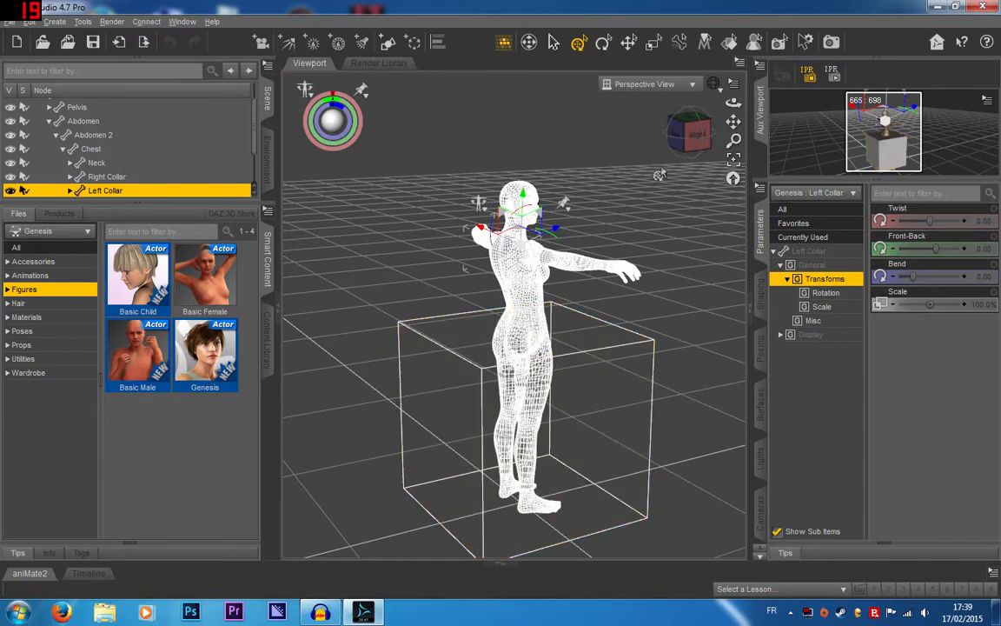
Step: Move the cube behind the Genesis figure along the Z axis, to a Z translation of about -99
{"action": "left_click", "coordinate": [613, 372]}
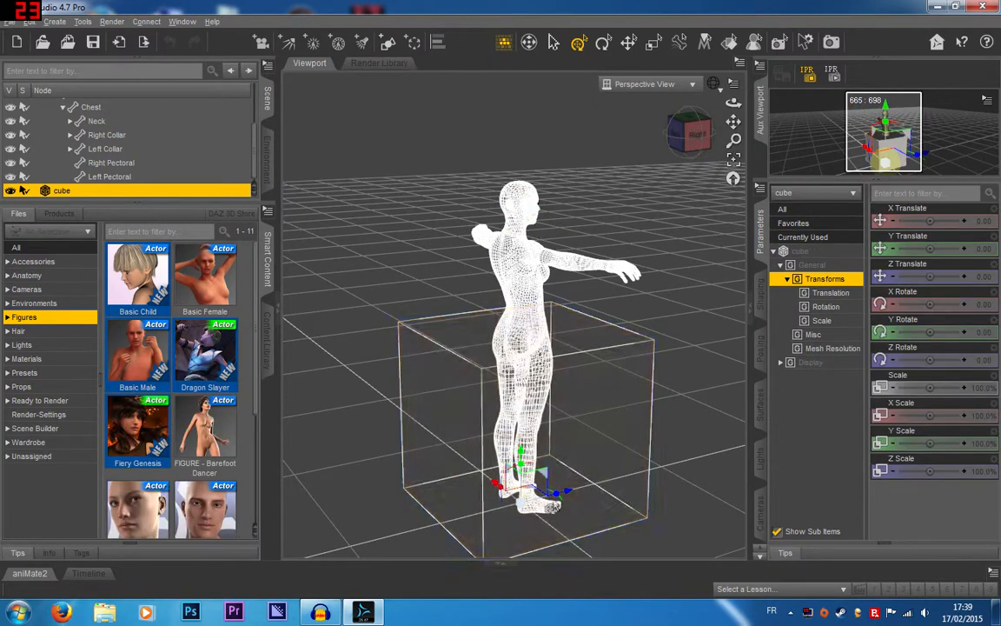
{"action": "left_click_drag", "start_coordinate": [565, 495], "coordinate": [405, 531]}
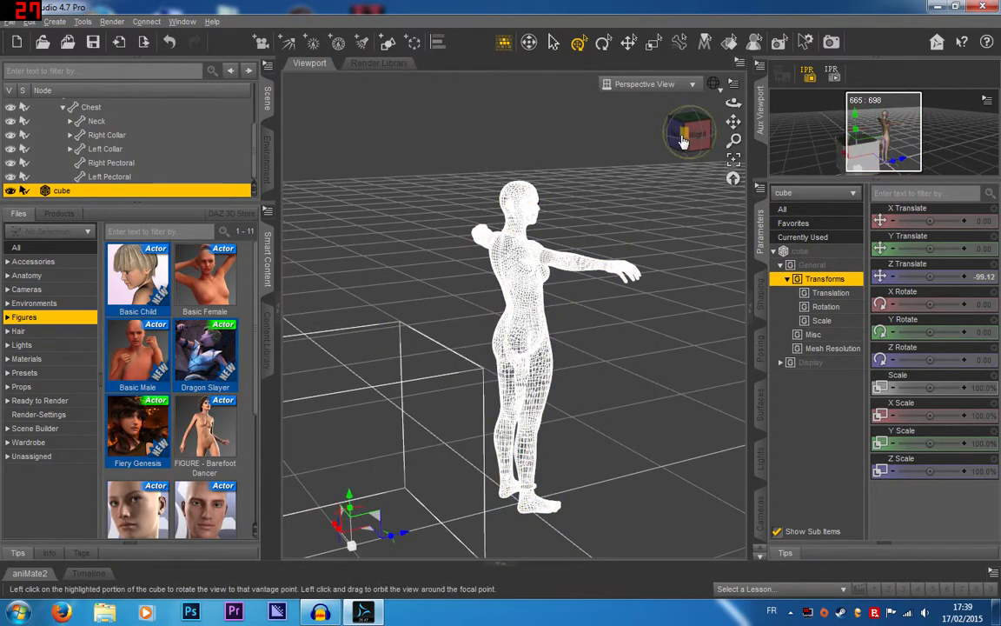
{"action": "left_click_drag", "start_coordinate": [684, 140], "coordinate": [525, 202]}
{"action": "left_click_drag", "start_coordinate": [786, 173], "coordinate": [666, 203]}
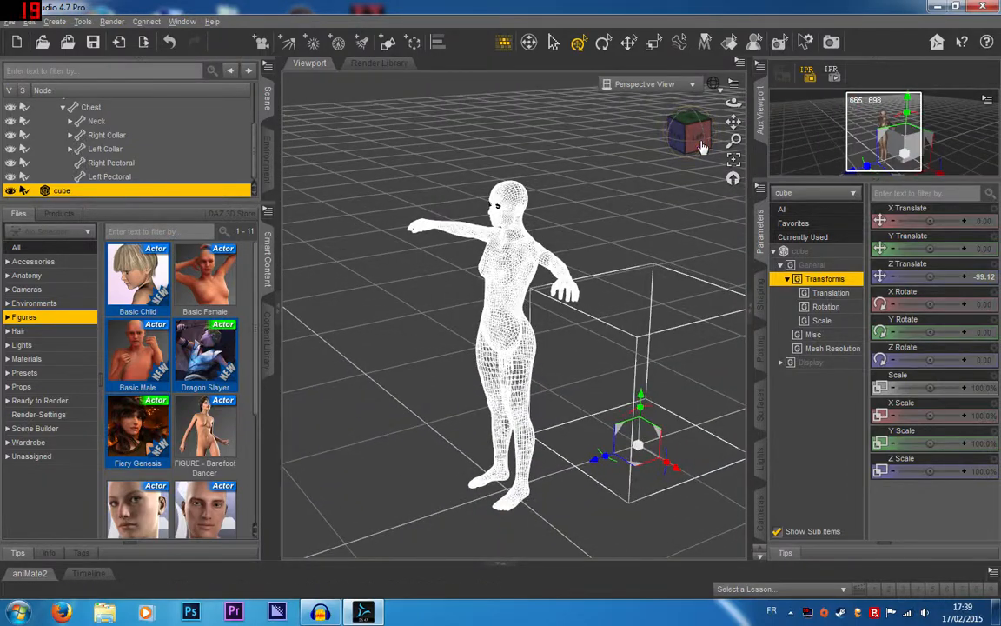
Step: Select the Genesis figure and inspect the wireframe mesh around its abdomen up close
{"action": "left_click", "coordinate": [517, 235]}
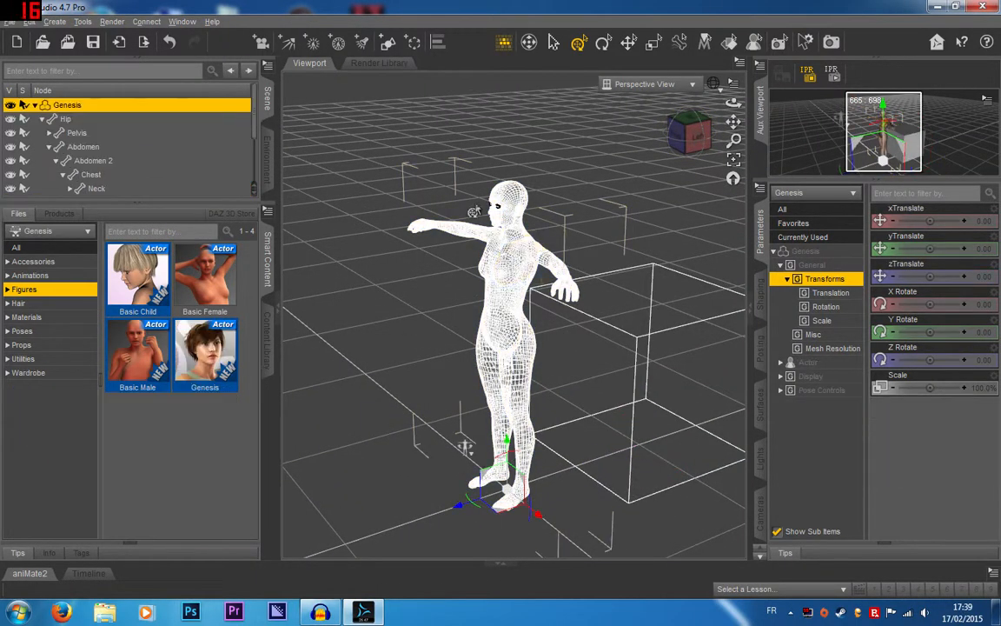
{"action": "scroll", "coordinate": [475, 217], "scroll_direction": "up", "scroll_amount": 4}
{"action": "scroll", "coordinate": [487, 139], "scroll_direction": "up", "scroll_amount": 6}
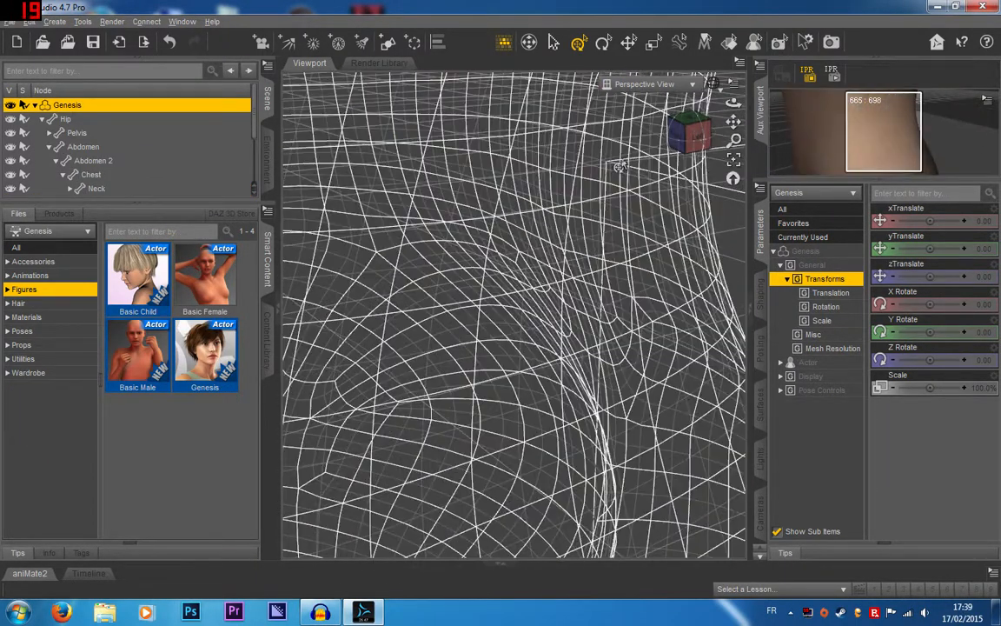
{"action": "scroll", "coordinate": [403, 354], "scroll_direction": "down", "scroll_amount": 5}
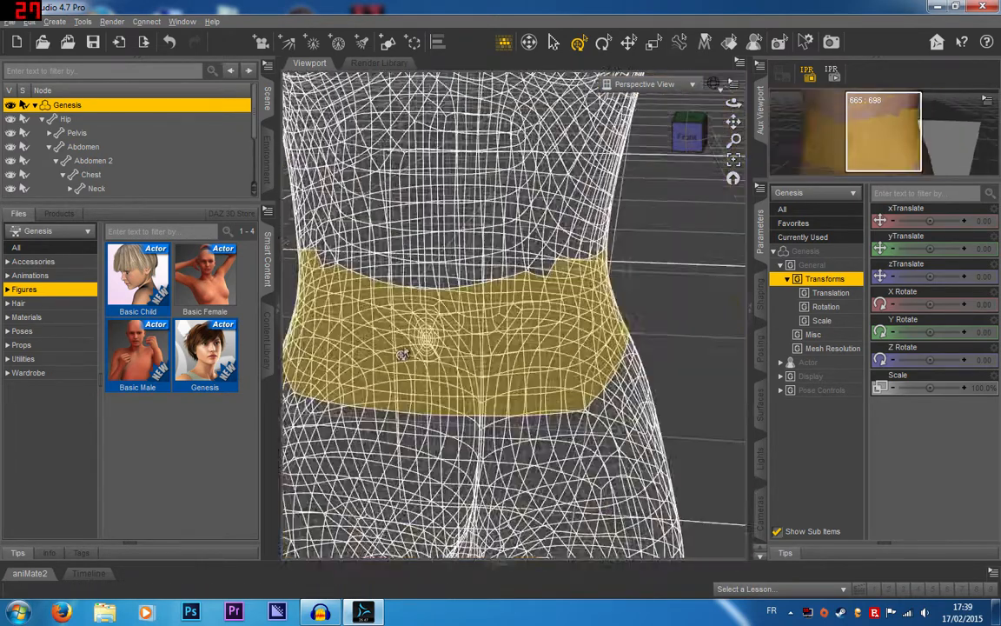
{"action": "scroll", "coordinate": [402, 354], "scroll_direction": "down", "scroll_amount": 8}
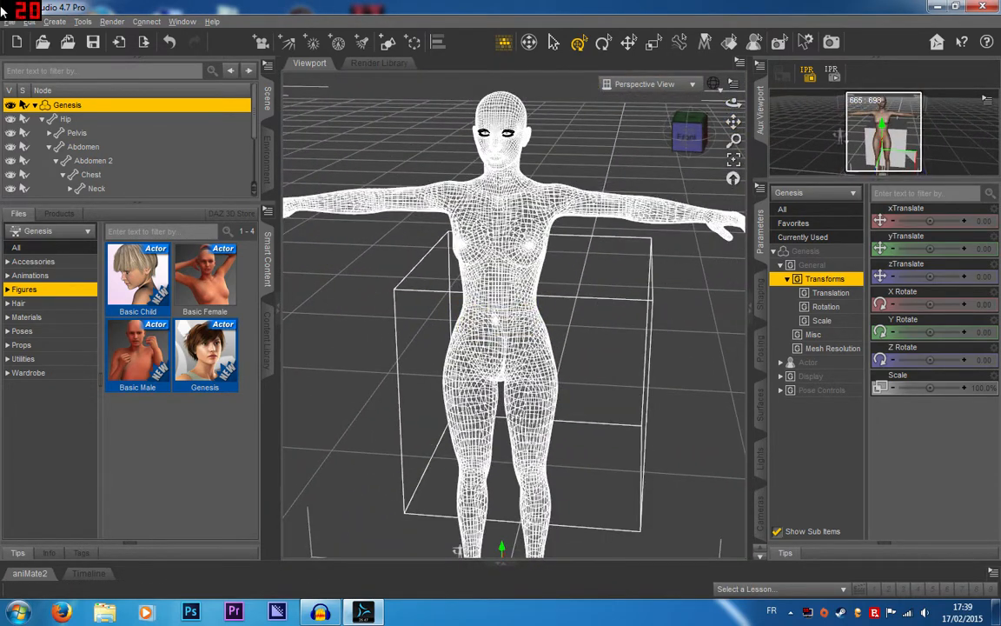
{"action": "left_click", "coordinate": [29, 21]}
{"action": "mouse_move", "coordinate": [76, 128]}
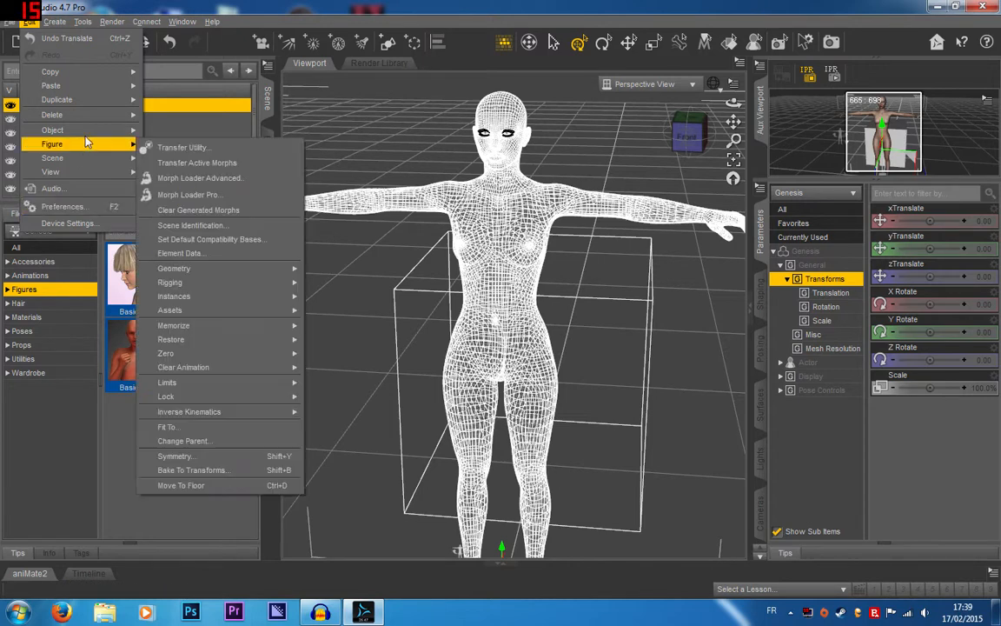
{"action": "mouse_move", "coordinate": [223, 225]}
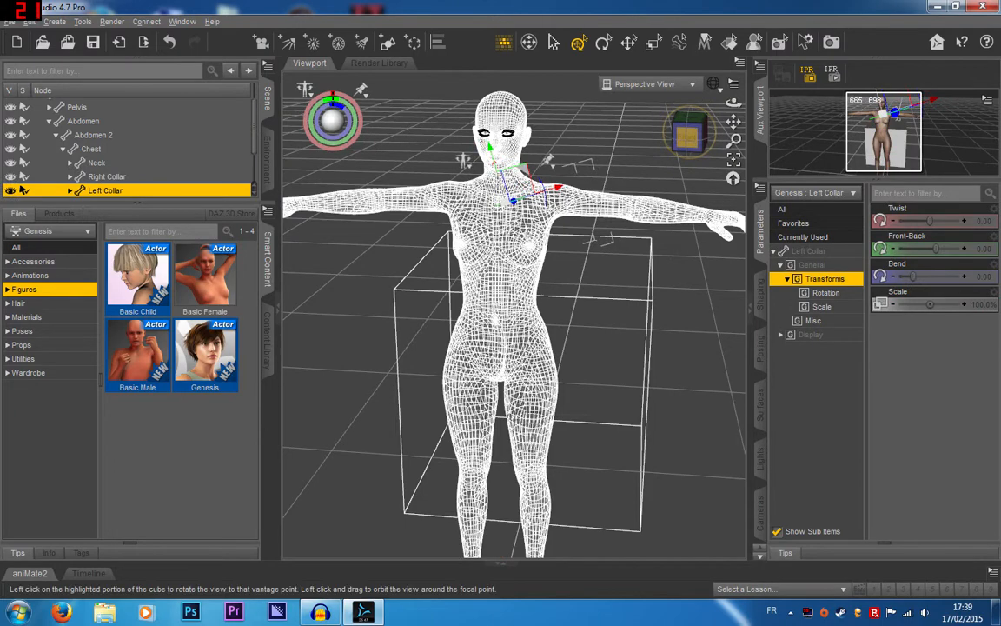
Step: Compare the wireframe of the cube with the mesh of the Genesis figure from both sides and from above
{"action": "left_click_drag", "start_coordinate": [495, 200], "coordinate": [452, 287]}
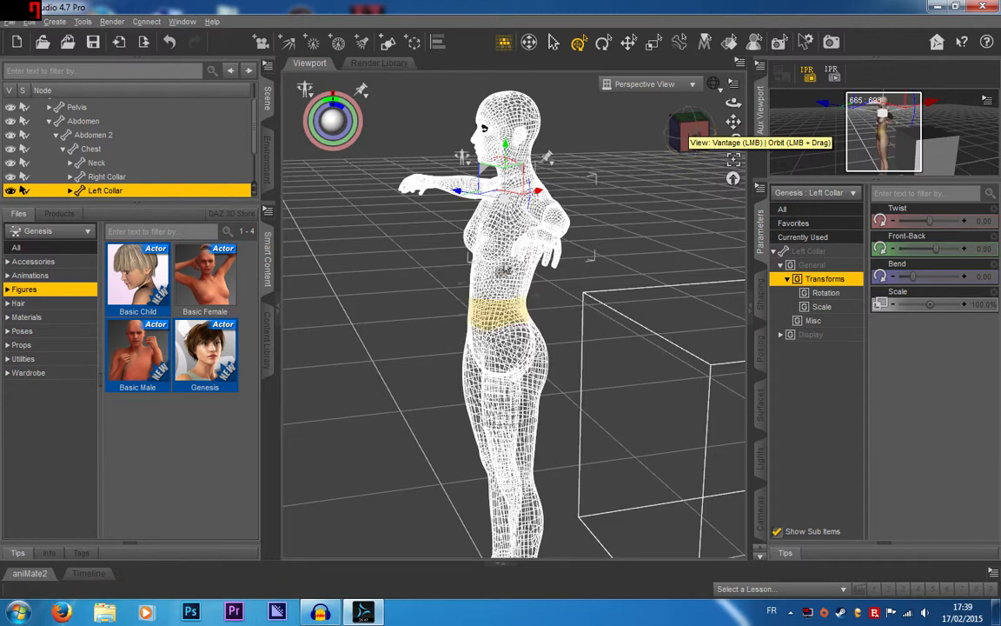
{"action": "left_click_drag", "start_coordinate": [691, 139], "coordinate": [352, 411]}
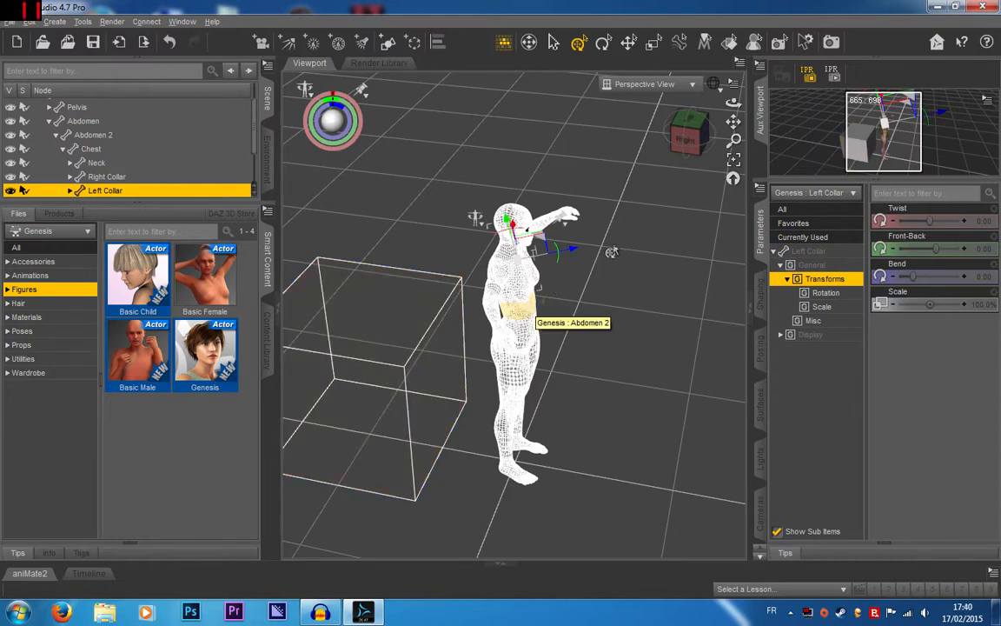
{"action": "left_click", "coordinate": [682, 136]}
{"action": "left_click", "coordinate": [676, 137]}
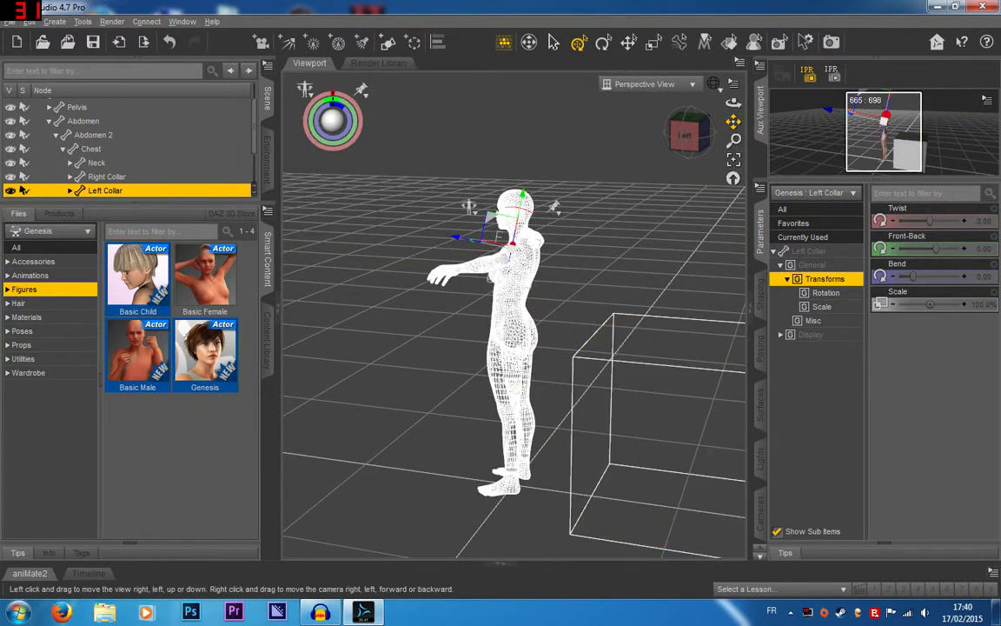
{"action": "left_click_drag", "start_coordinate": [733, 122], "coordinate": [664, 146]}
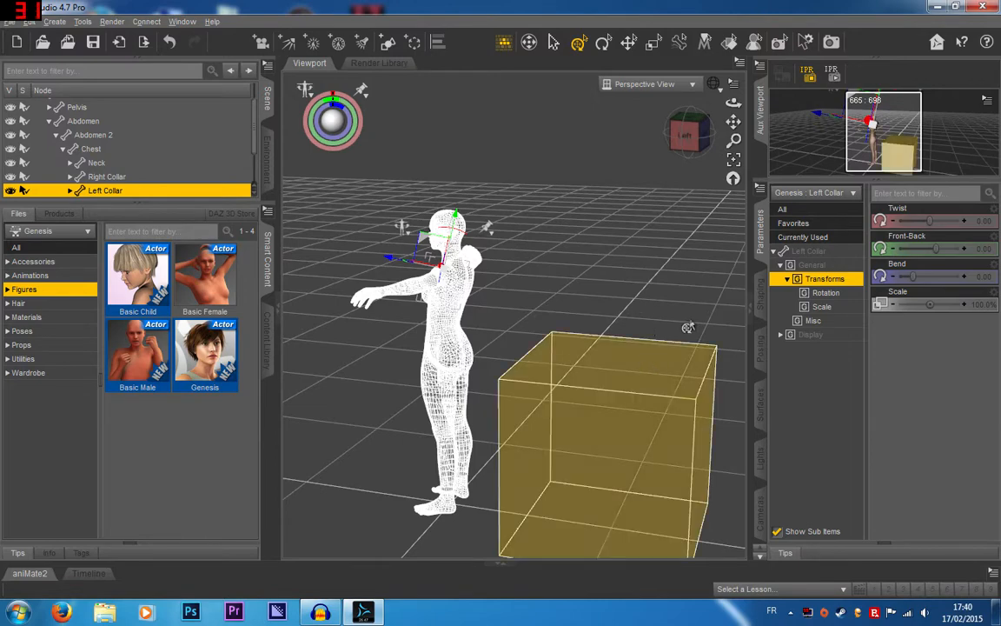
{"action": "left_click_drag", "start_coordinate": [688, 133], "coordinate": [725, 174]}
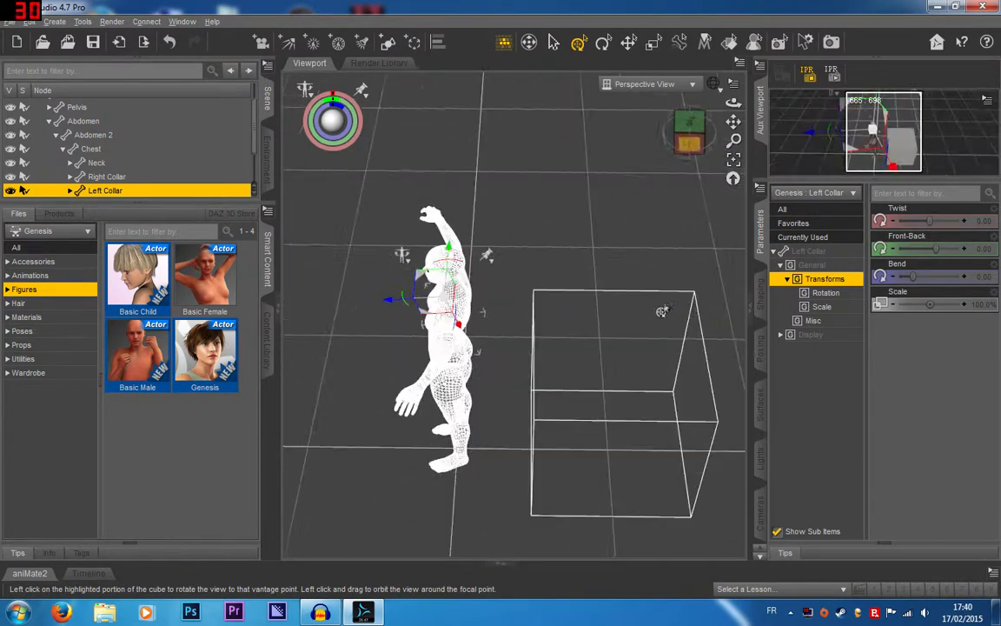
{"action": "scroll", "coordinate": [659, 337], "scroll_direction": "up", "scroll_amount": 4}
{"action": "left_click_drag", "start_coordinate": [733, 122], "coordinate": [686, 53]}
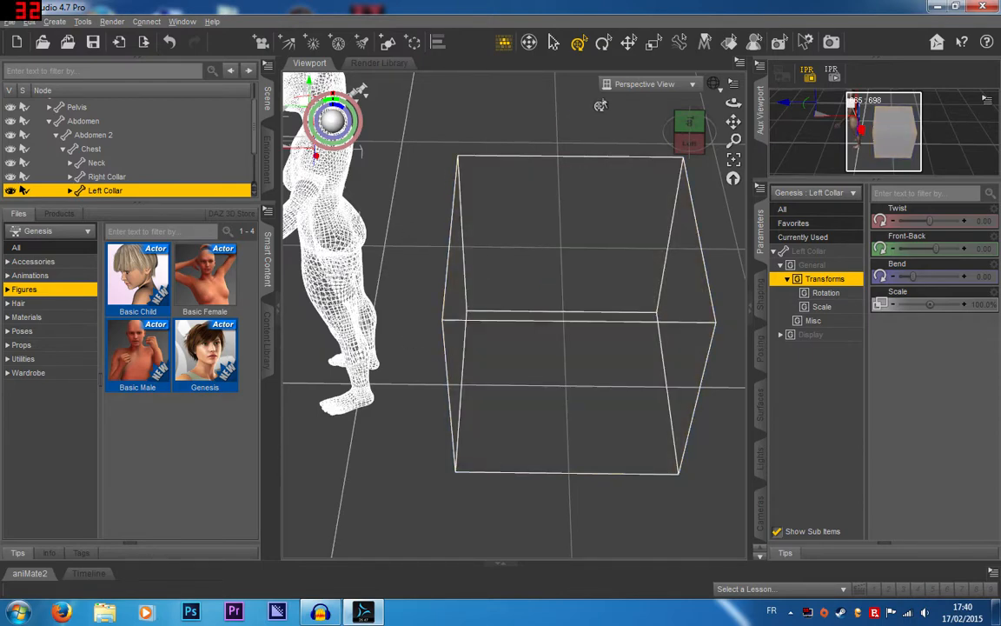
{"action": "left_click_drag", "start_coordinate": [677, 133], "coordinate": [650, 127]}
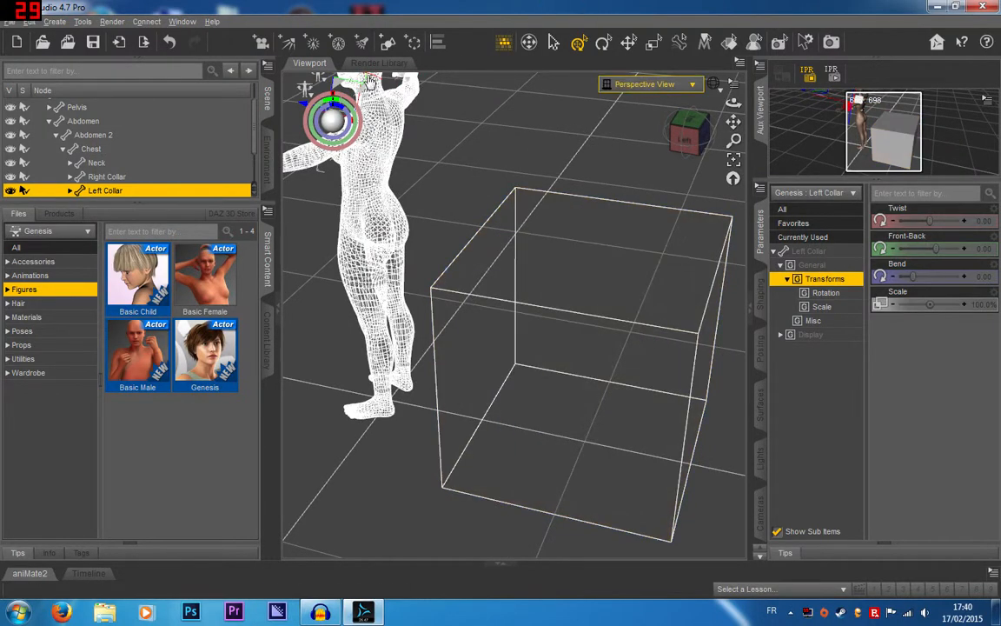
Step: Create a second, densely divided cube at the world center and move the first cube farther away to about -163 on Z
{"action": "left_click", "coordinate": [388, 43]}
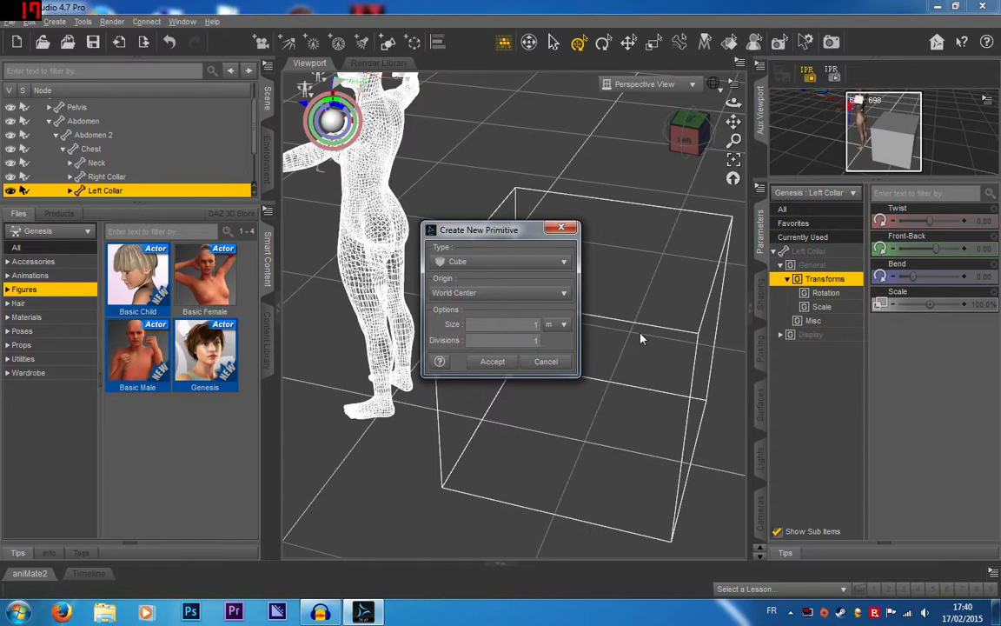
{"action": "key", "text": "Return"}
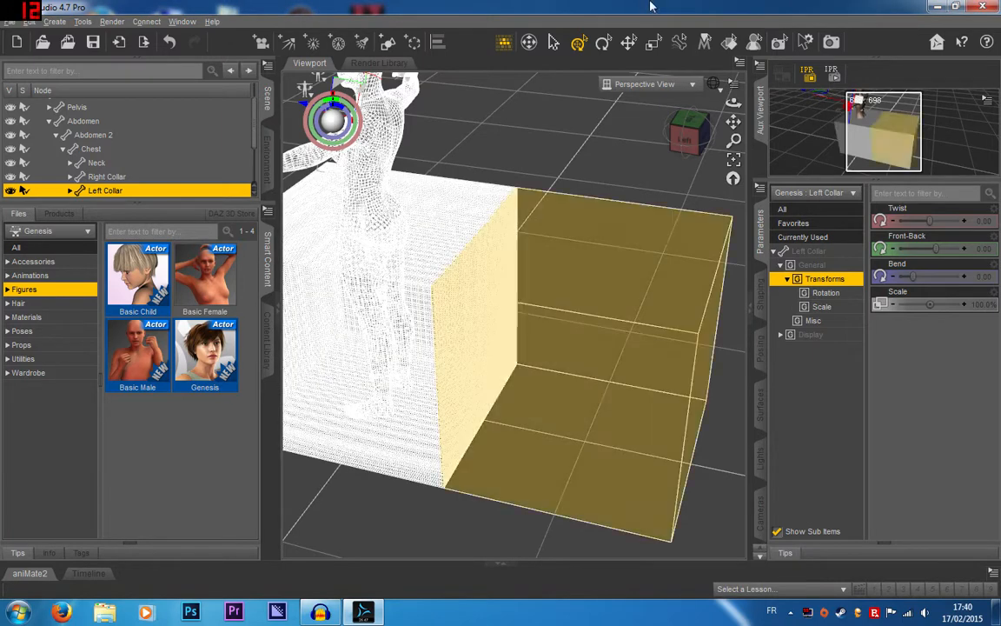
{"action": "left_click", "coordinate": [573, 438]}
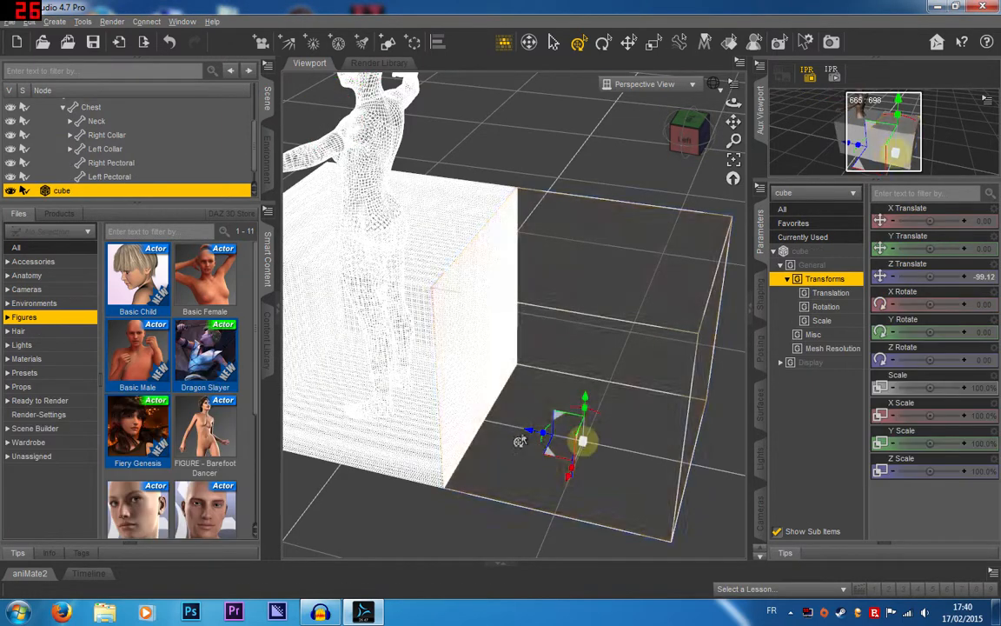
{"action": "left_click_drag", "start_coordinate": [533, 434], "coordinate": [669, 456]}
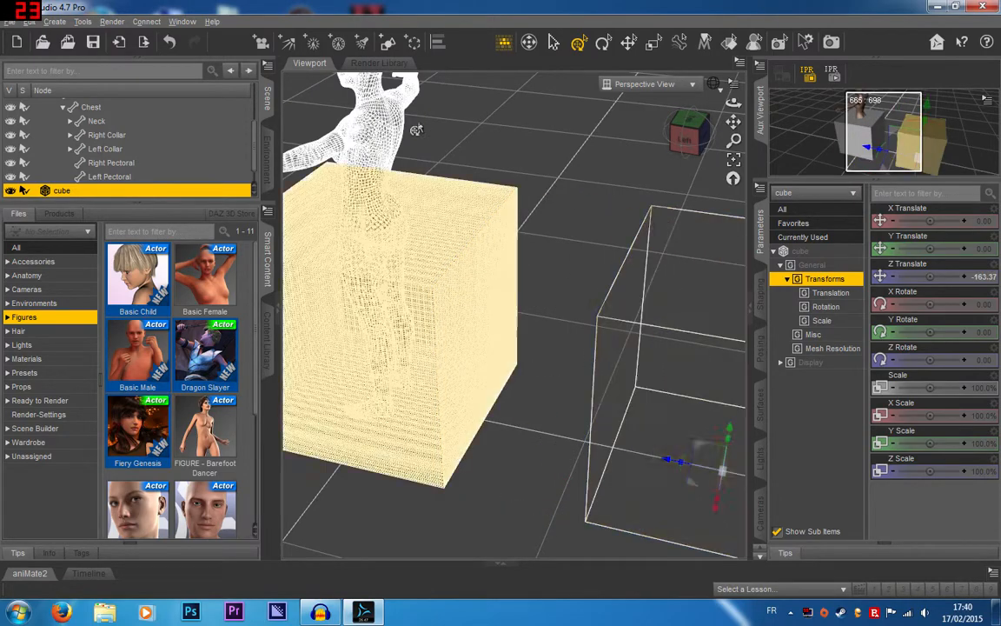
Step: Delete the Genesis figure and compare the sparse and dense cube meshes from several sides
{"action": "left_click", "coordinate": [376, 137]}
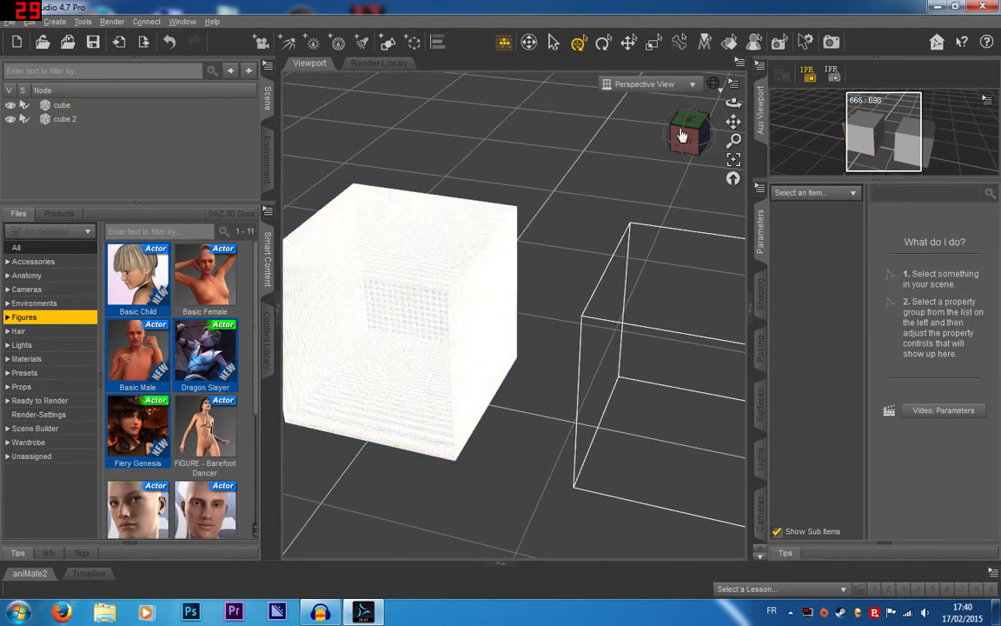
{"action": "left_click_drag", "start_coordinate": [670, 129], "coordinate": [717, 134]}
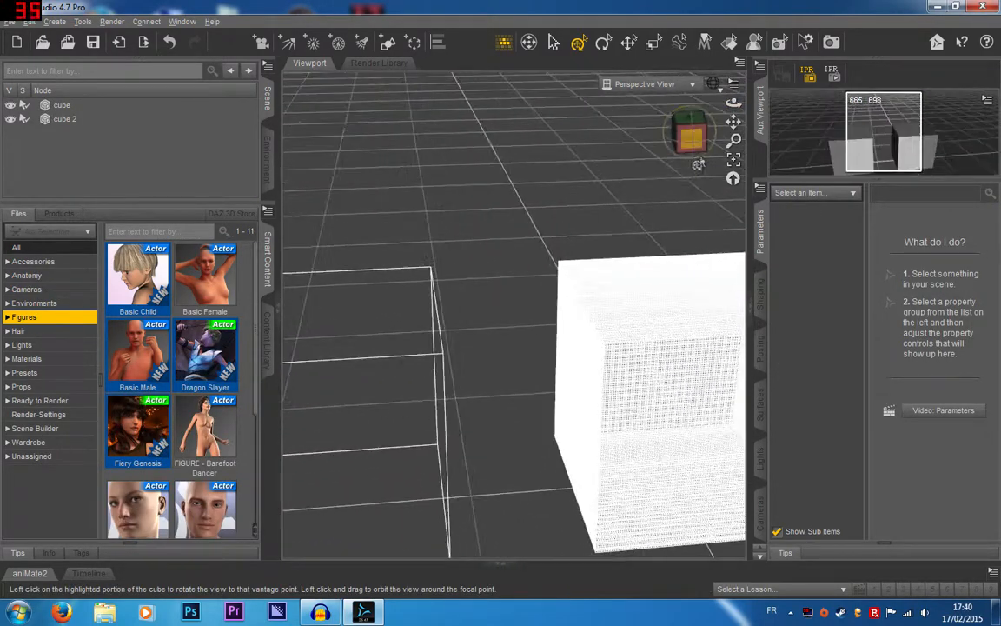
{"action": "scroll", "coordinate": [651, 337], "scroll_direction": "down", "scroll_amount": 2}
{"action": "scroll", "coordinate": [651, 337], "scroll_direction": "down", "scroll_amount": 2}
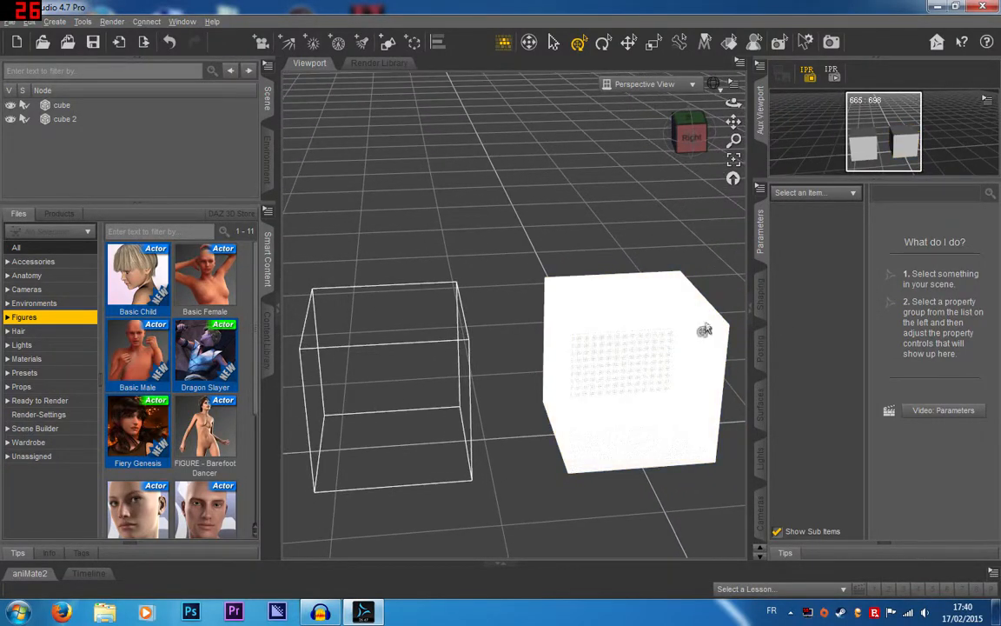
{"action": "left_click_drag", "start_coordinate": [693, 139], "coordinate": [577, 139]}
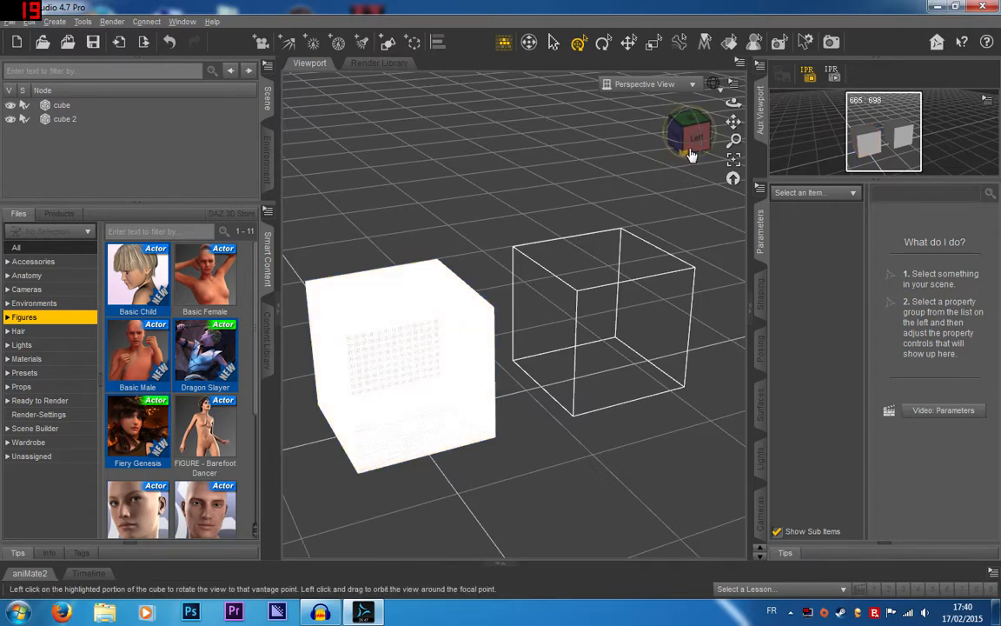
{"action": "left_click_drag", "start_coordinate": [692, 152], "coordinate": [723, 123]}
Step: Select the sparse cube, try the Wire Bounding Box display style, and return the viewport to Wireframe
{"action": "left_click", "coordinate": [602, 305]}
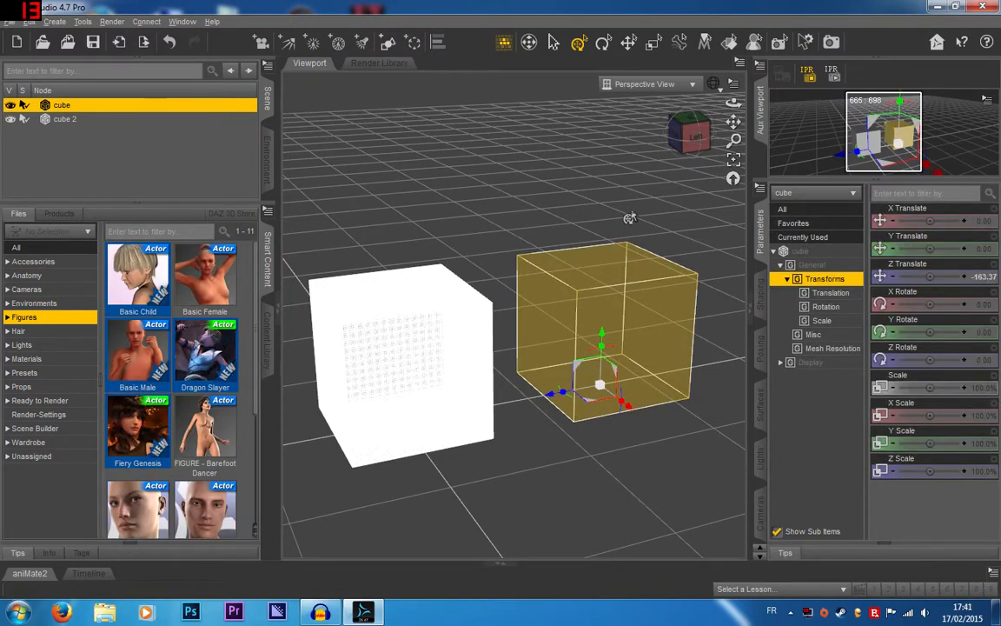
{"action": "left_click", "coordinate": [712, 84]}
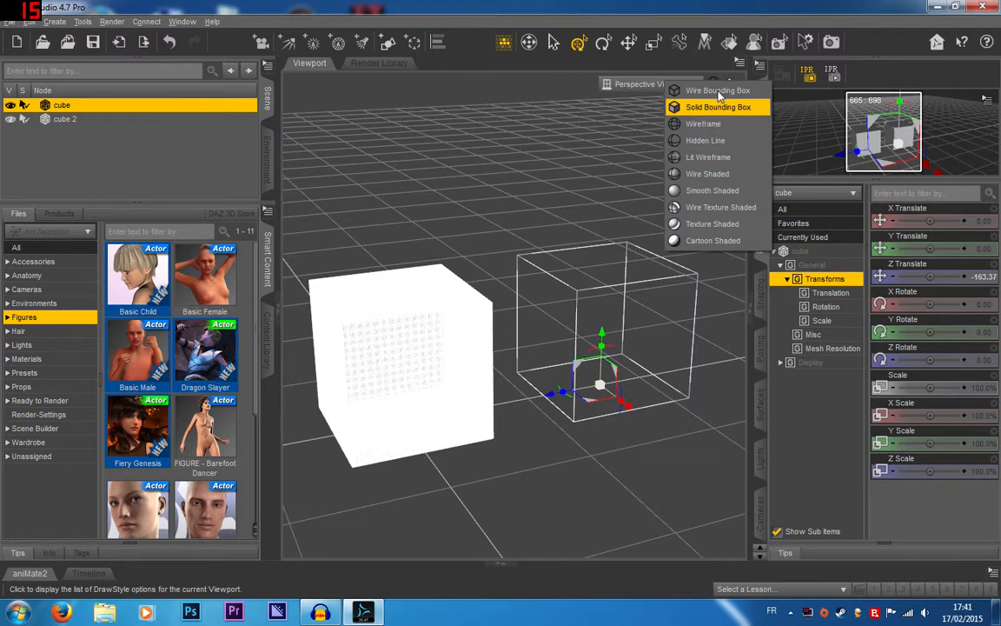
{"action": "left_click", "coordinate": [716, 91]}
{"action": "left_click", "coordinate": [704, 90]}
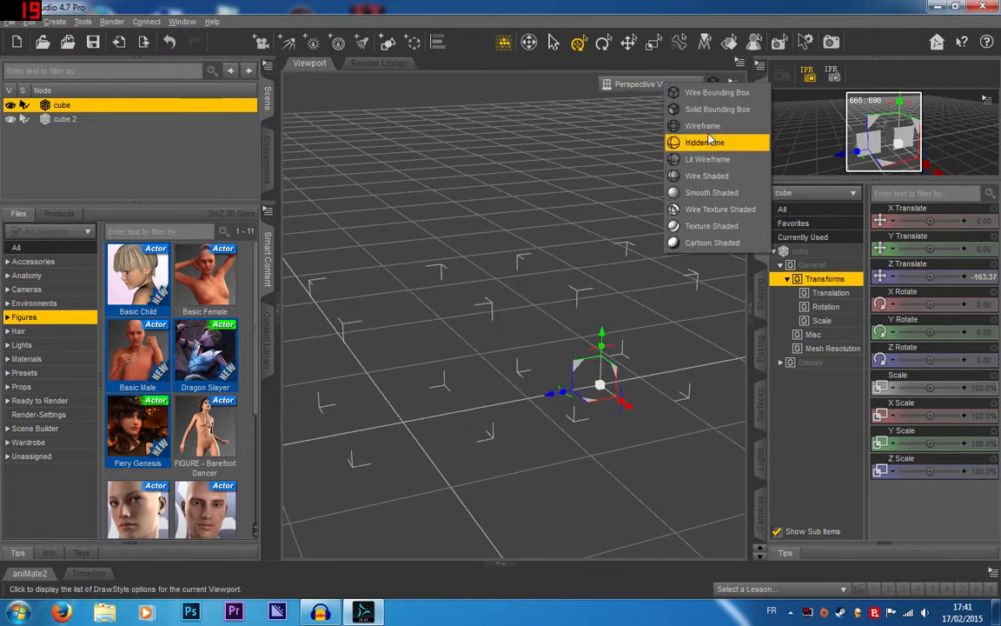
{"action": "left_click", "coordinate": [688, 139]}
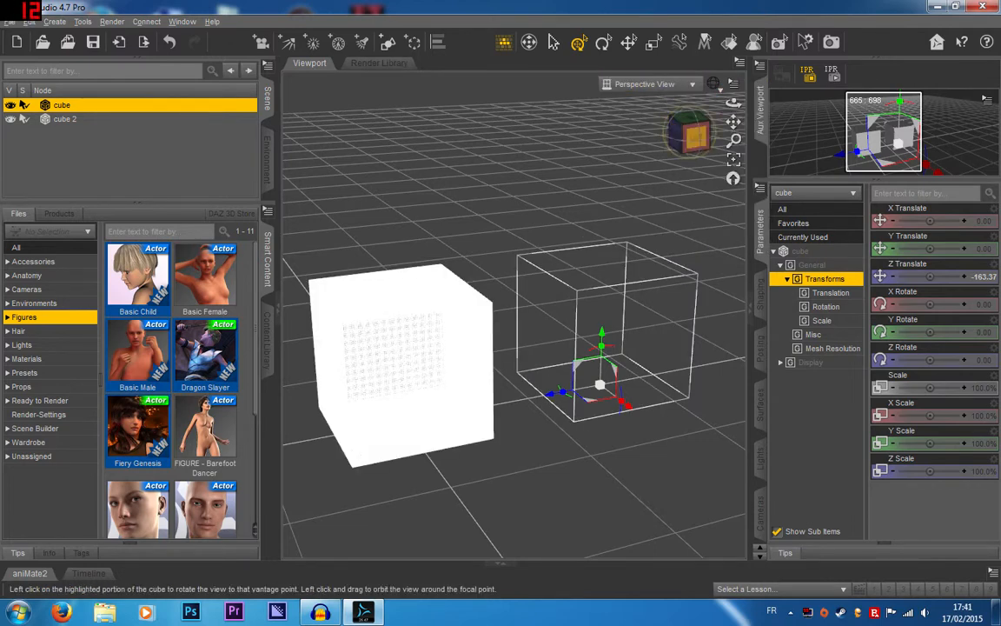
Step: Delete the sparse cube and the densely divided cube from the scene
{"action": "left_click_drag", "start_coordinate": [692, 142], "coordinate": [816, 108]}
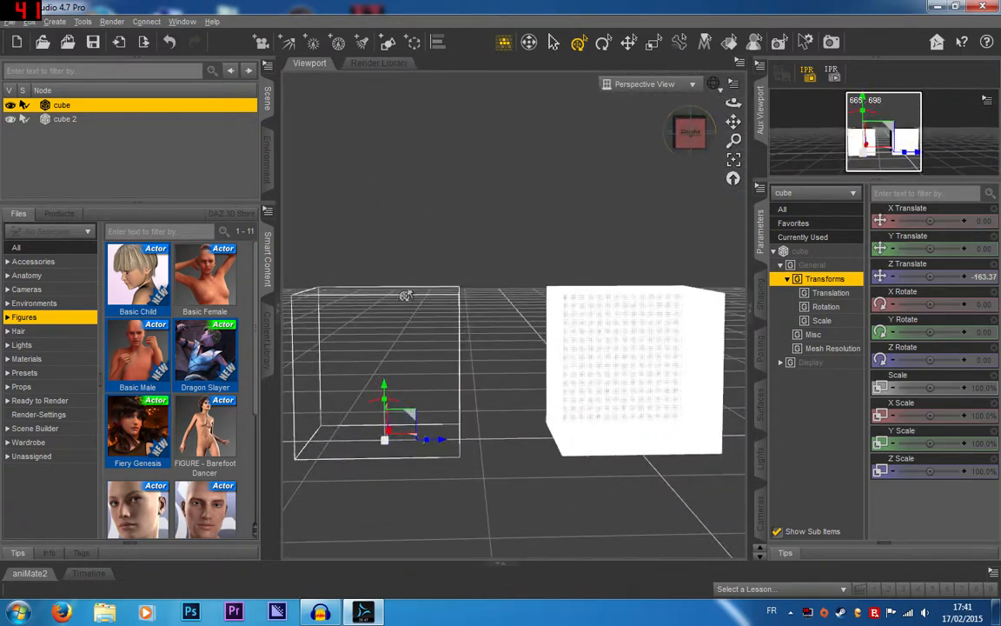
{"action": "left_click", "coordinate": [694, 127]}
{"action": "left_click_drag", "start_coordinate": [815, 146], "coordinate": [690, 139]}
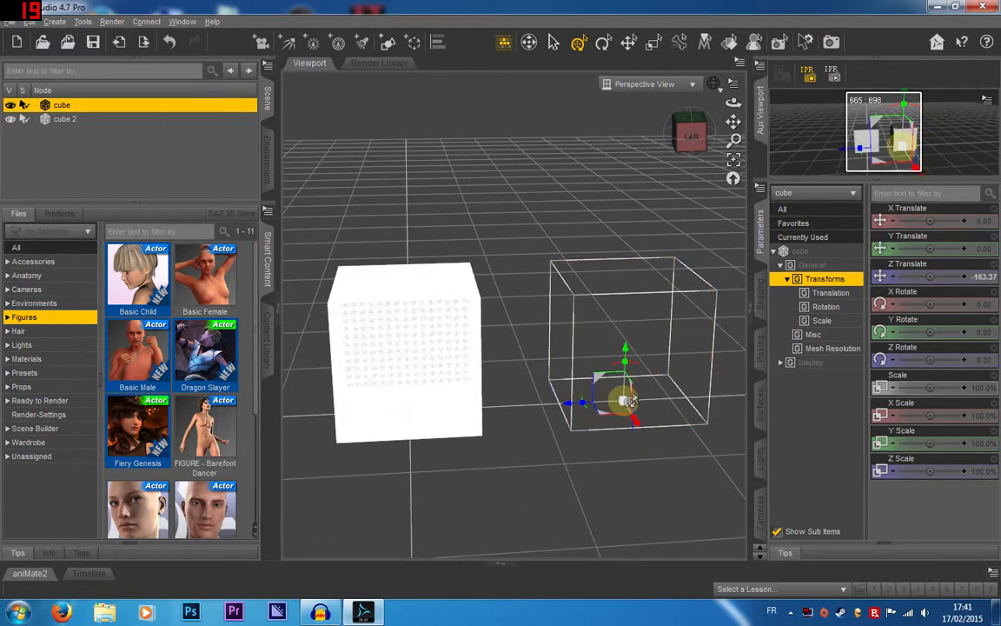
{"action": "key", "text": "Delete"}
{"action": "left_click", "coordinate": [438, 316]}
{"action": "key", "text": "Delete"}
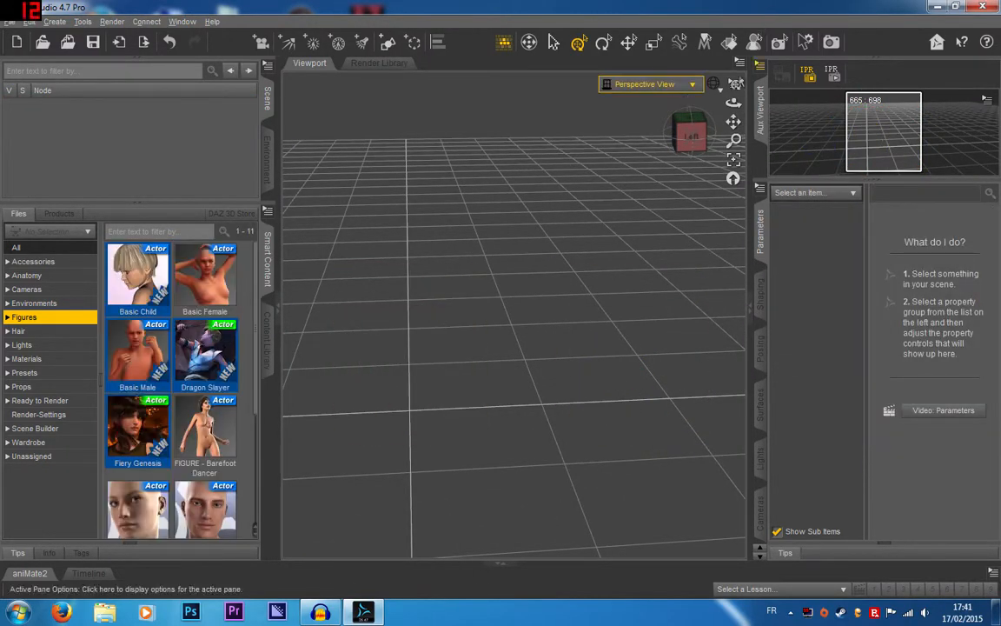
Step: Set the empty viewport's display style to Texture Shaded
{"action": "left_click", "coordinate": [713, 84]}
{"action": "left_click", "coordinate": [695, 224]}
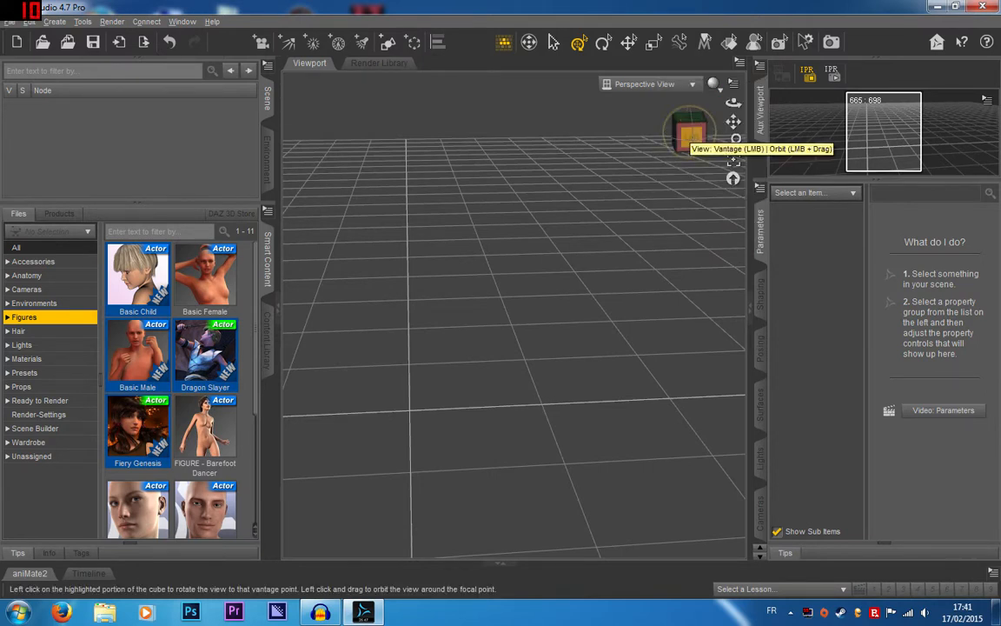
{"action": "left_click_drag", "start_coordinate": [691, 136], "coordinate": [696, 143]}
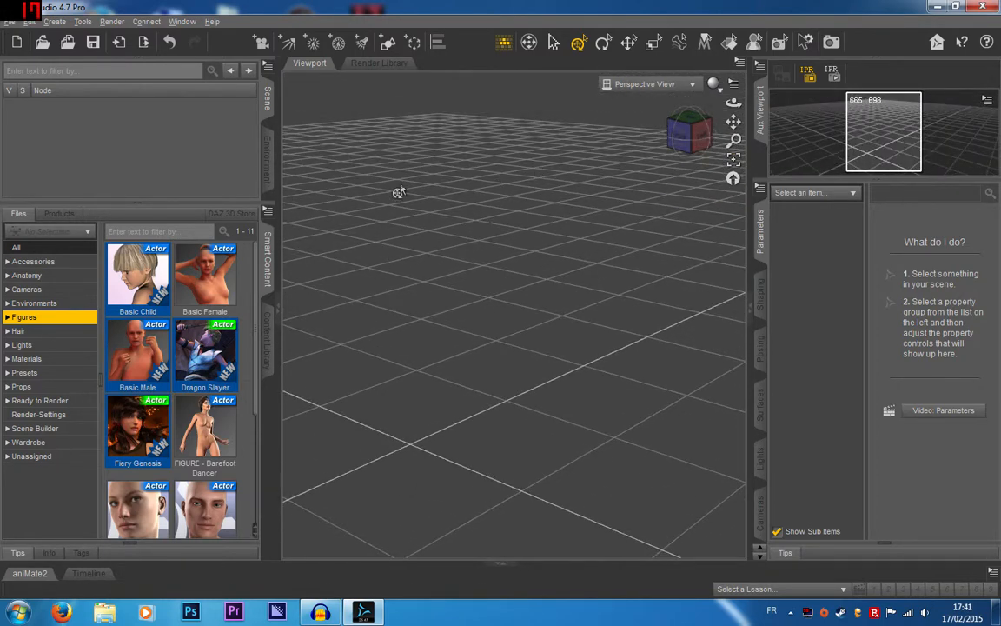